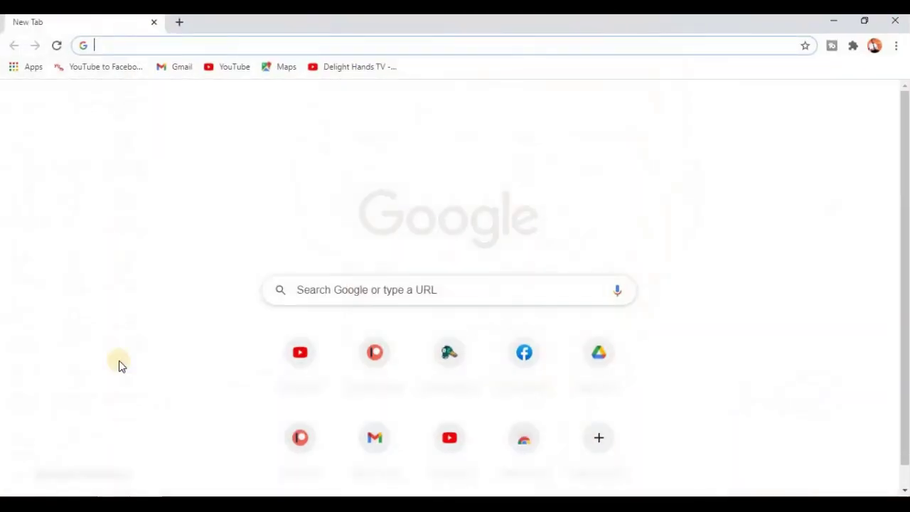
- Switch to Google Chrome and focus the address box on a blank New Tab page
click(374, 292)
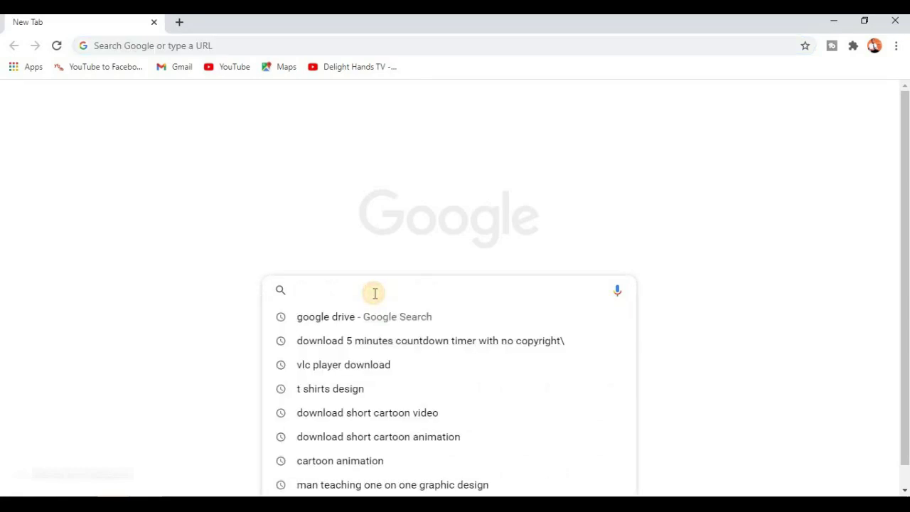
text(www.free)
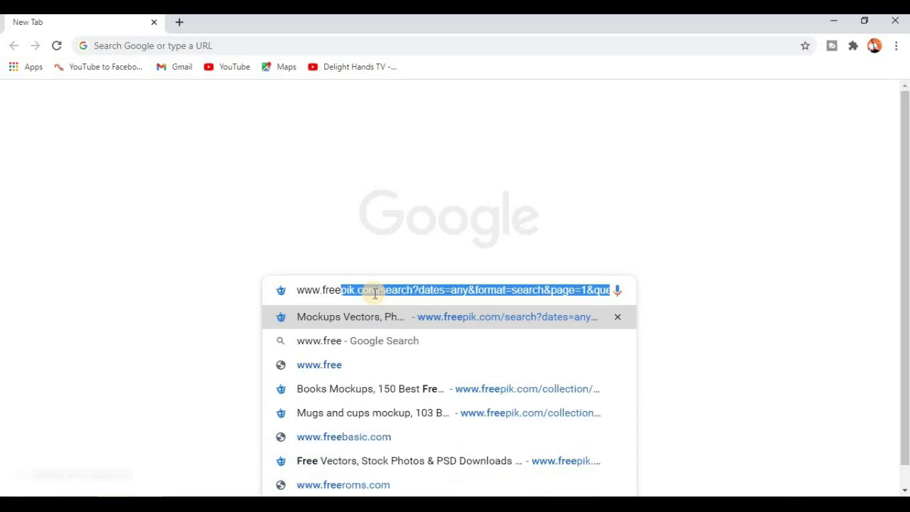
text(pik.com/home)
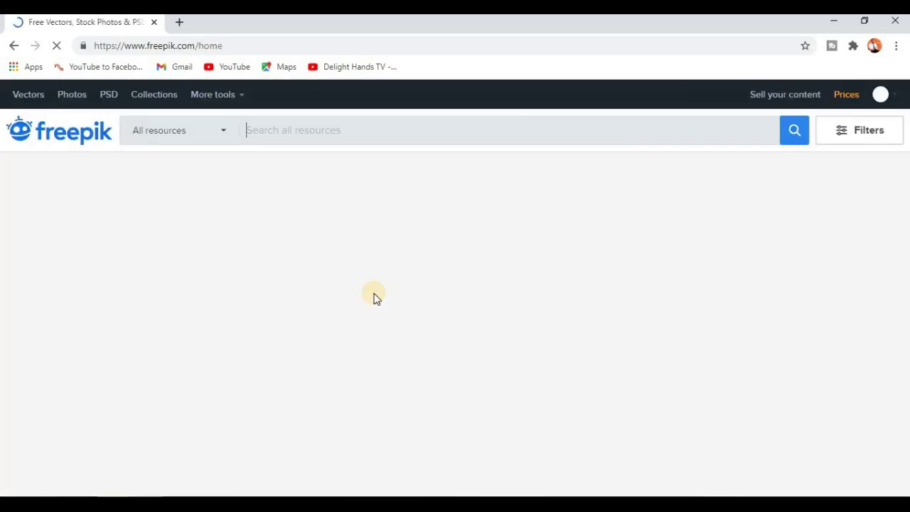
scroll(377, 363, down, 1)
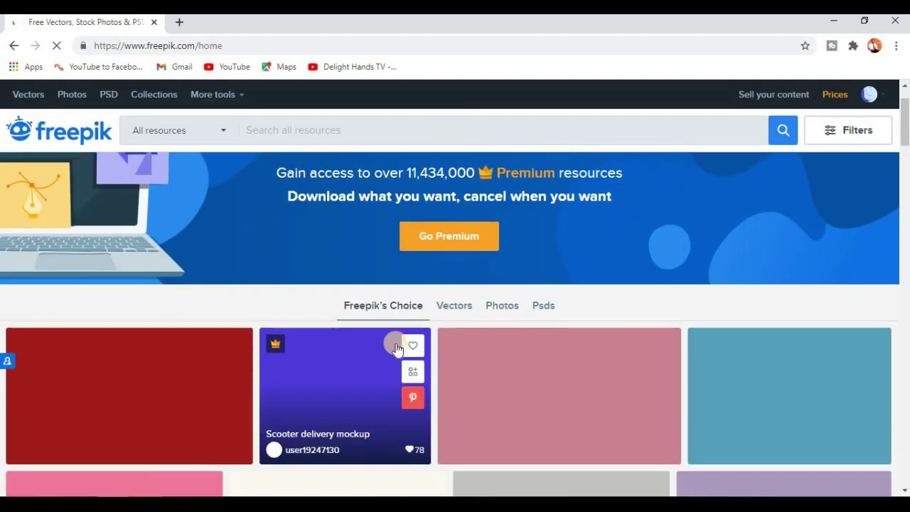
scroll(434, 220, up, 1)
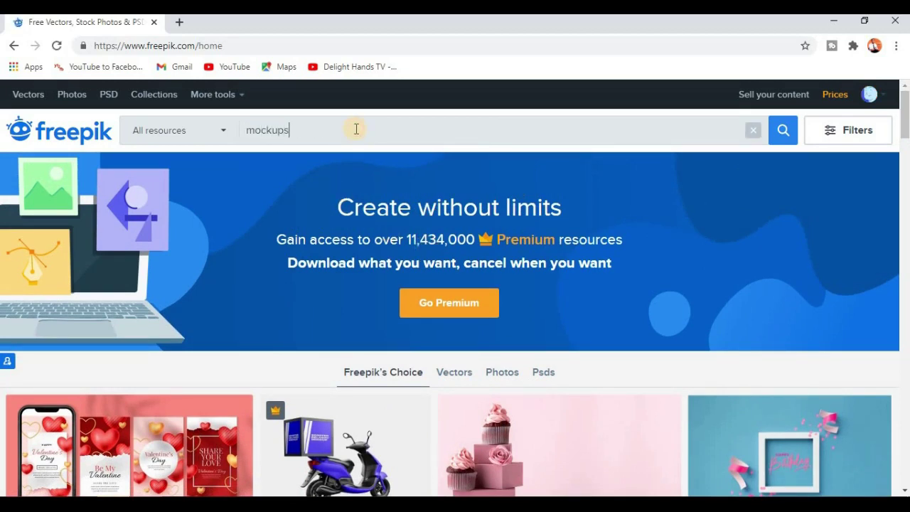
click(357, 128)
key(Return)
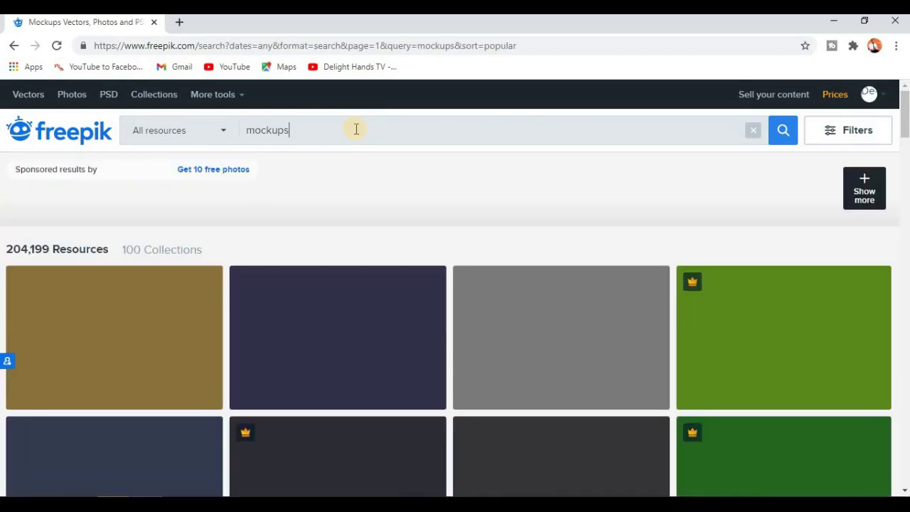
- Scroll the mockups results and open 'Notebooks mockup with black element black background'
scroll(392, 280, down, 4)
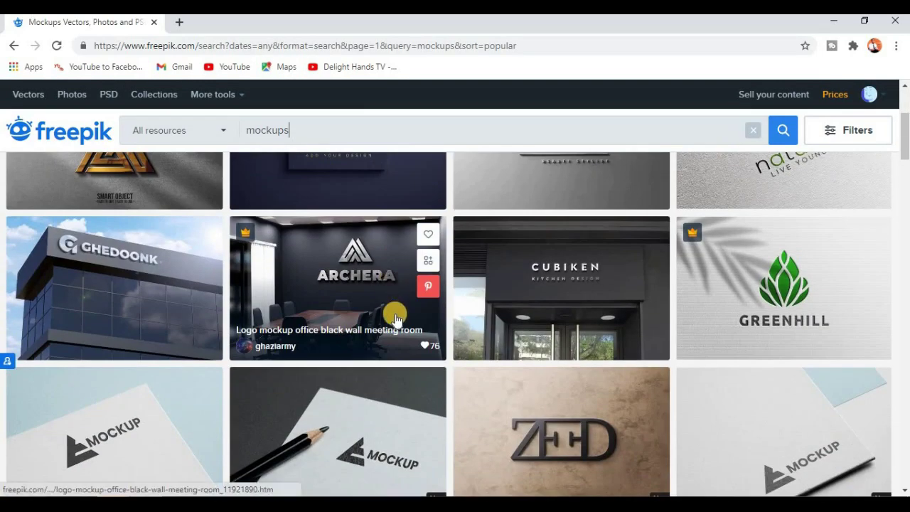
scroll(416, 331, down, 1)
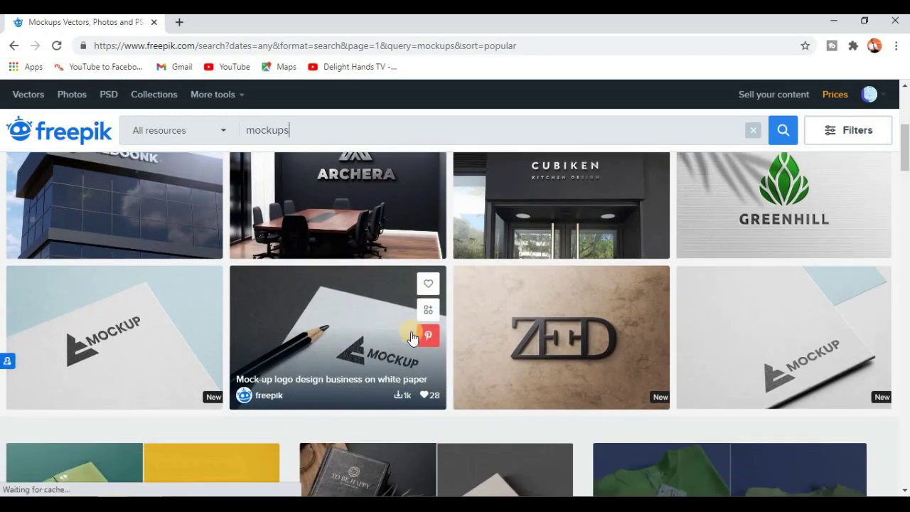
scroll(412, 336, down, 2)
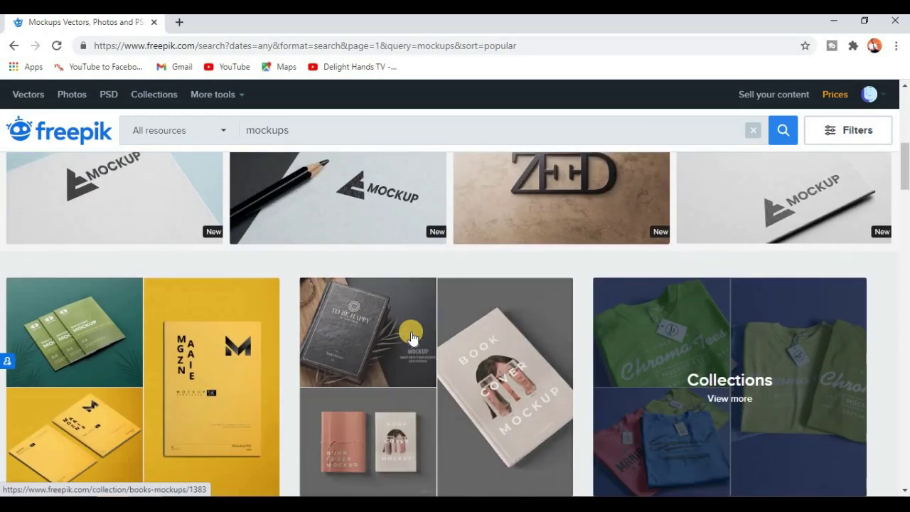
scroll(413, 334, down, 1)
scroll(433, 330, up, 3)
scroll(455, 324, up, 1)
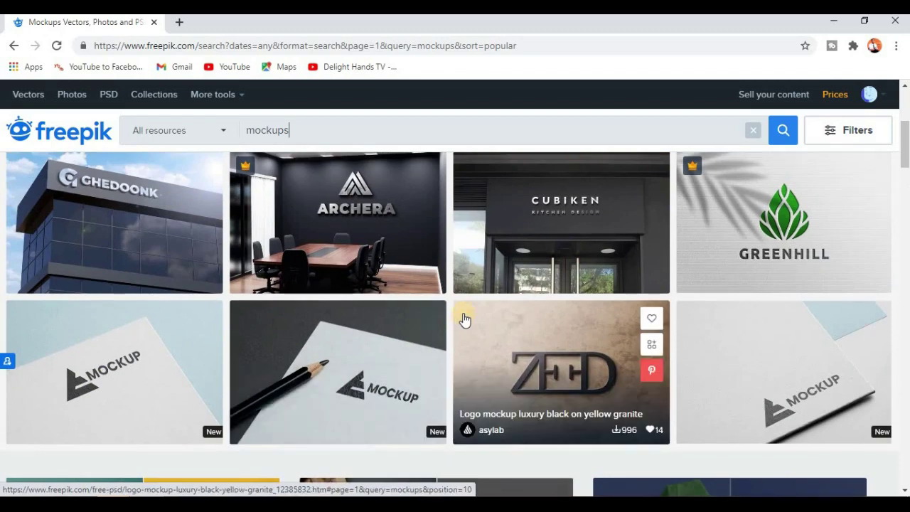
scroll(494, 344, down, 7)
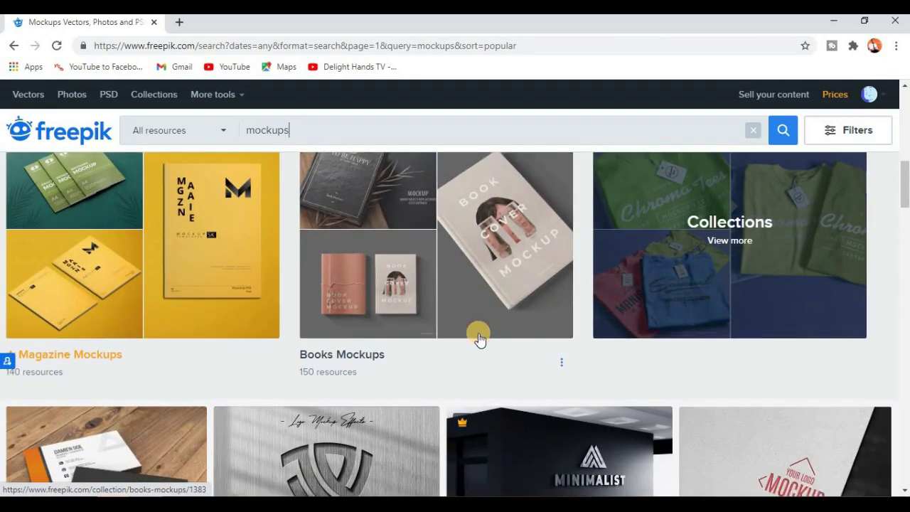
scroll(470, 339, down, 2)
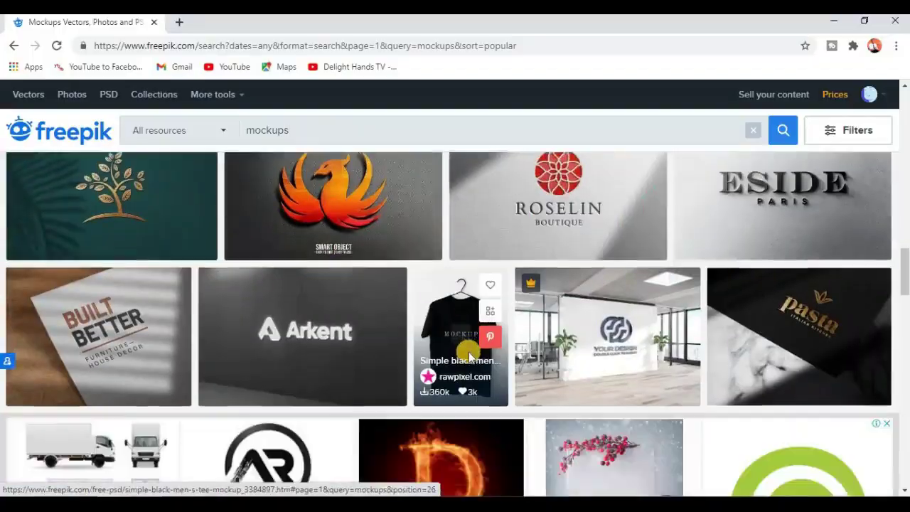
scroll(468, 353, down, 5)
scroll(470, 353, down, 3)
scroll(472, 353, down, 10)
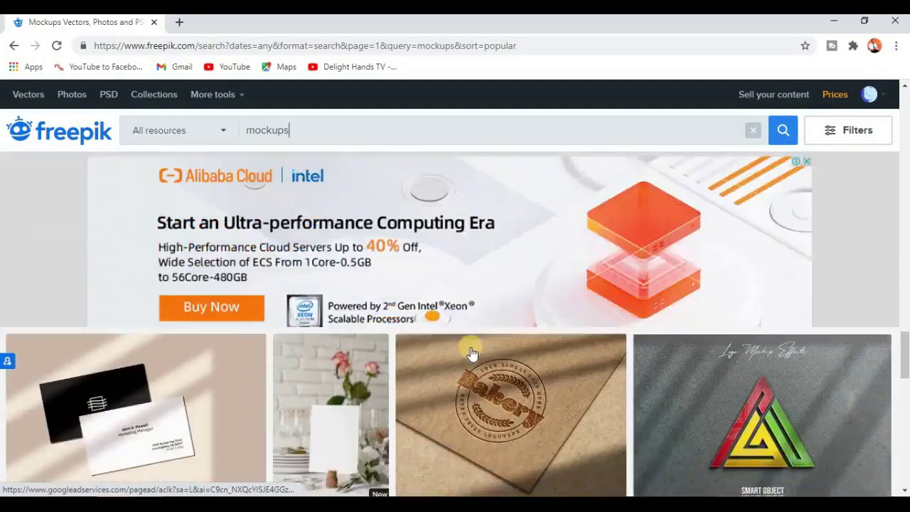
scroll(468, 345, down, 9)
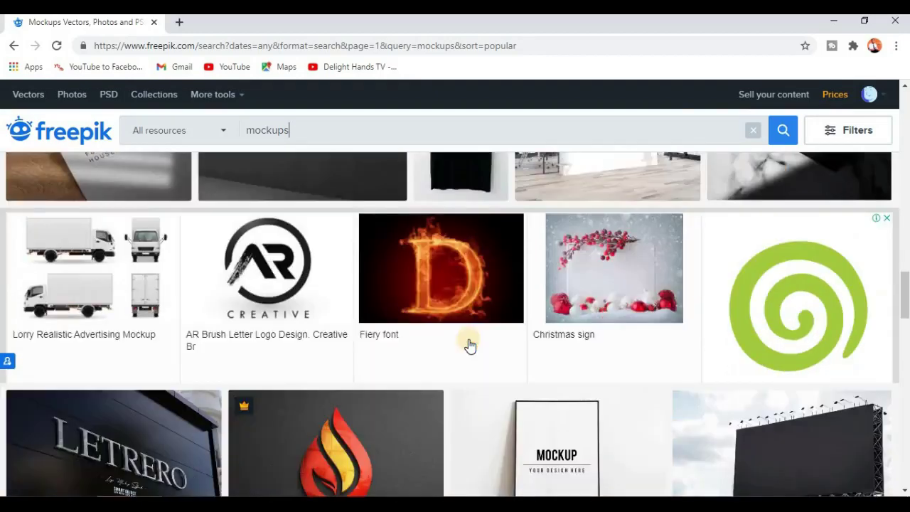
scroll(469, 346, down, 4)
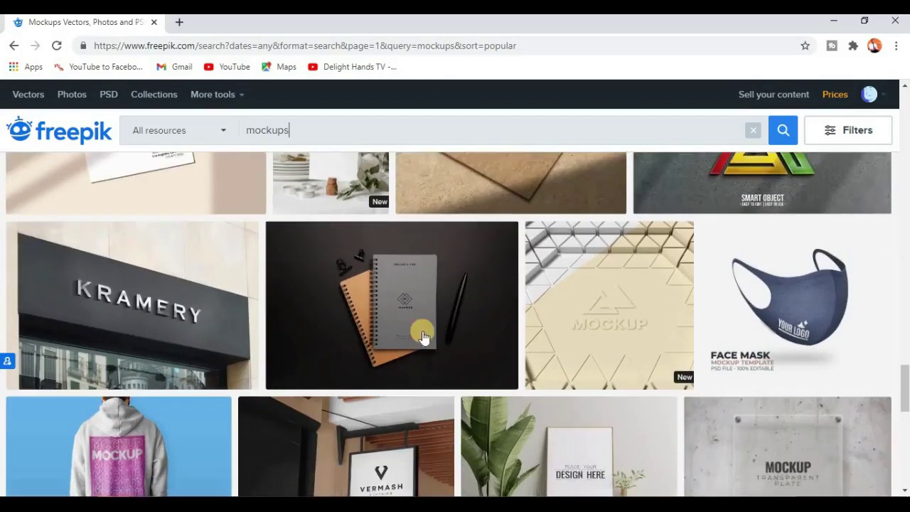
click(396, 282)
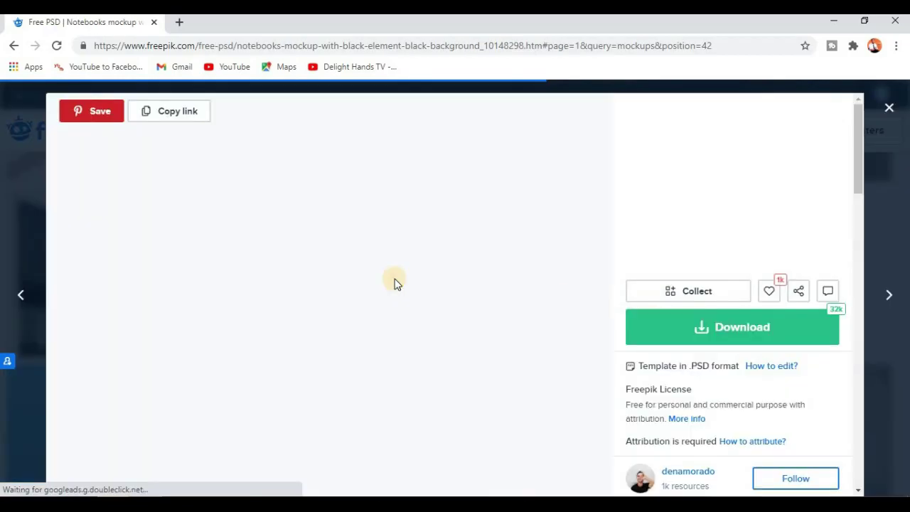
- Download the notebooks mockup PSD using Free download with attribution
click(712, 319)
scroll(709, 451, down, 2)
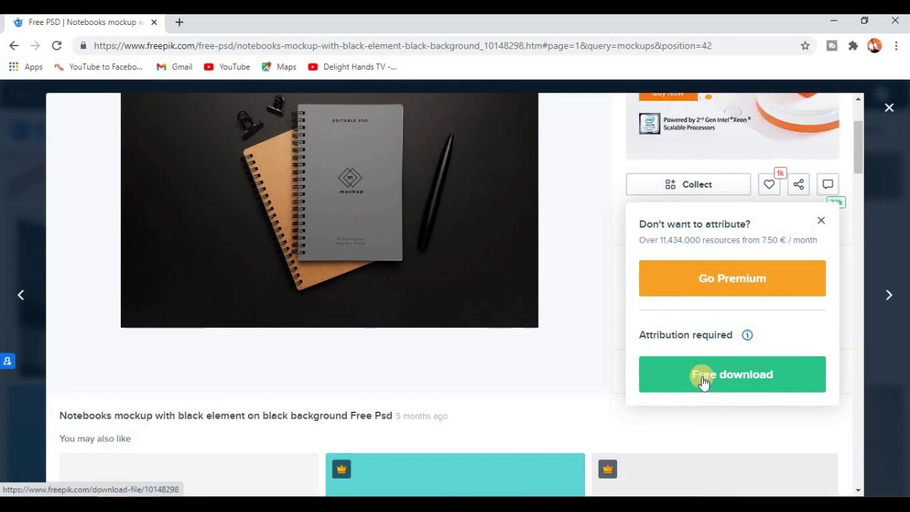
click(701, 380)
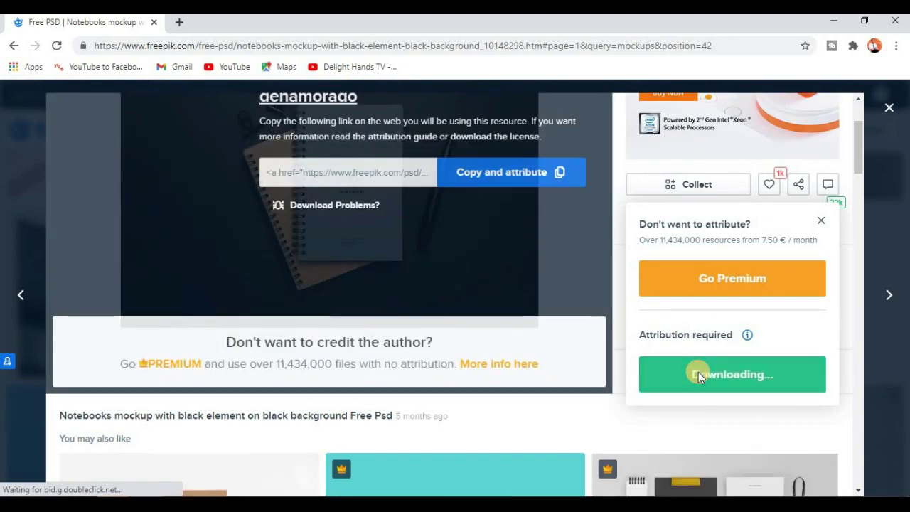
click(698, 375)
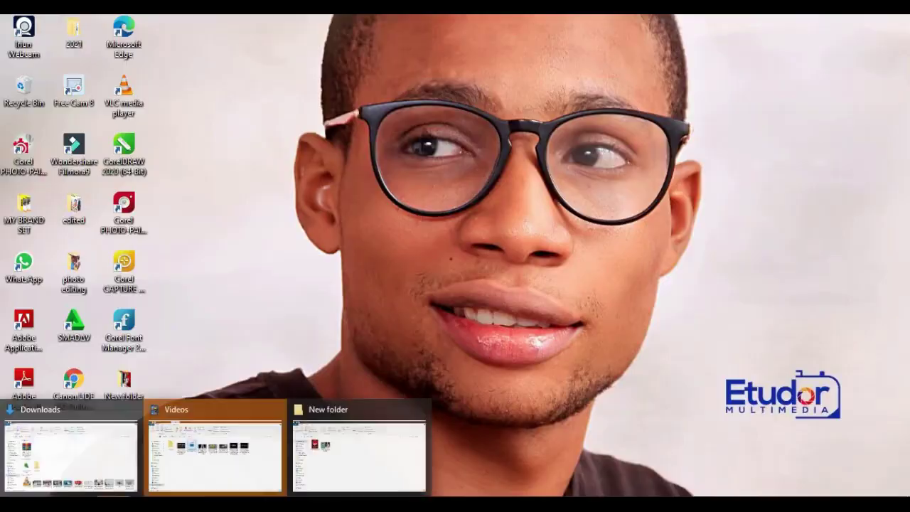
- Show the downloaded notebooks mockup archive in File Explorer's Downloads folder
click(87, 442)
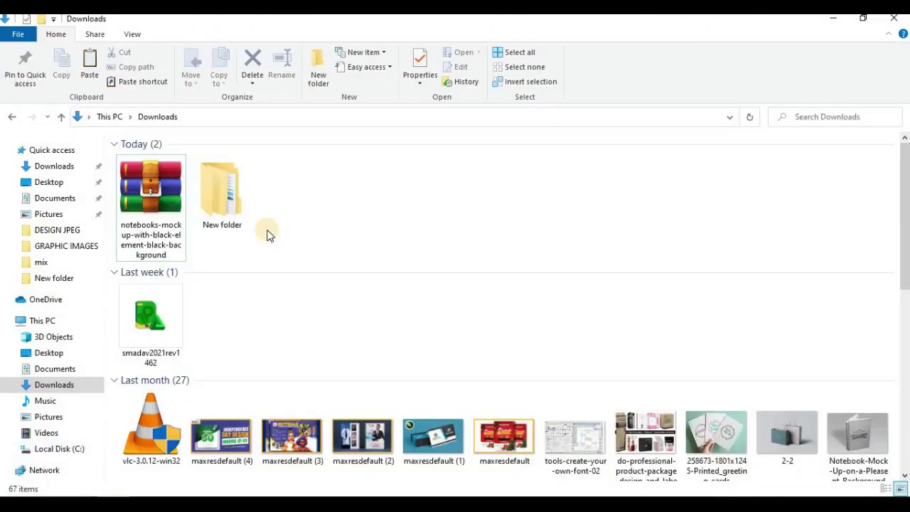
click(134, 189)
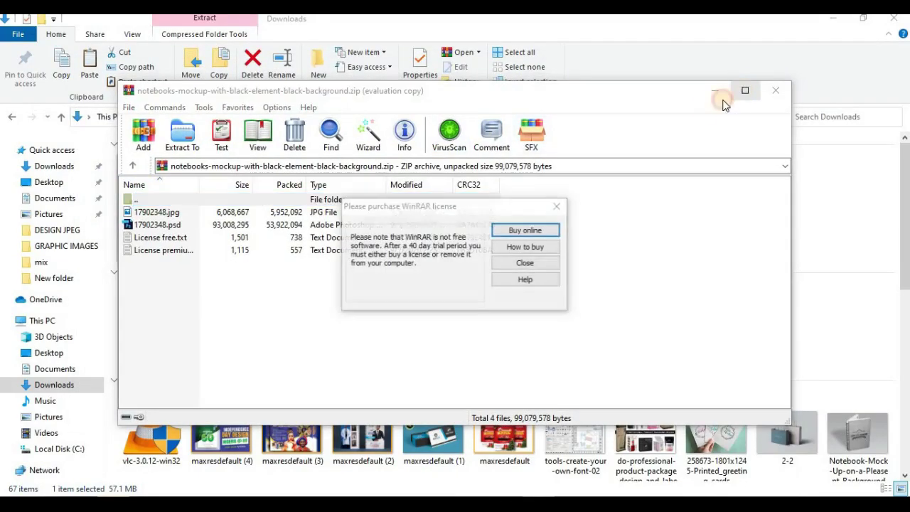
click(555, 206)
click(745, 91)
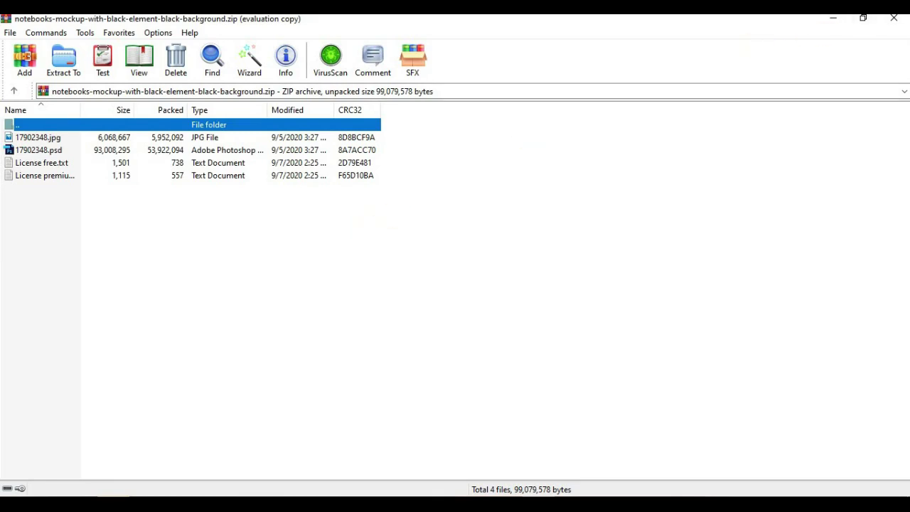
click(890, 21)
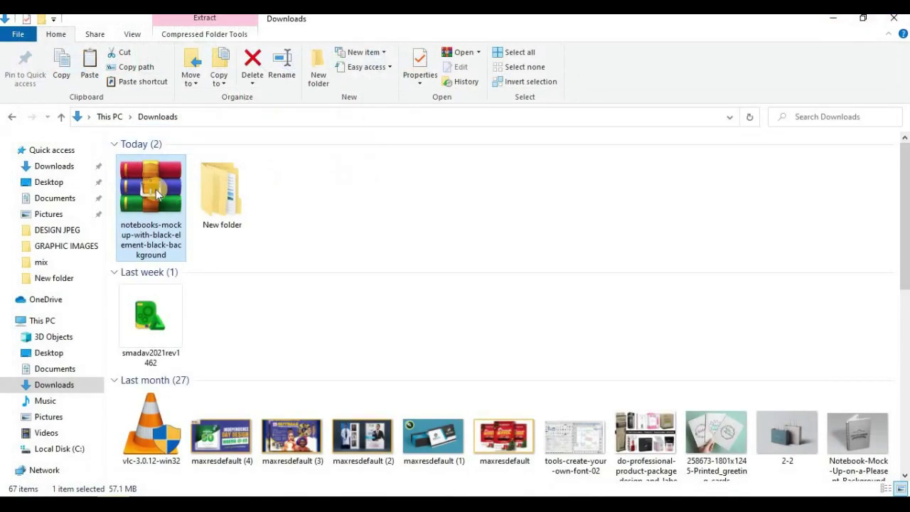
- Extract the notebooks mockup zip into its own folder and open that folder
right_click(156, 189)
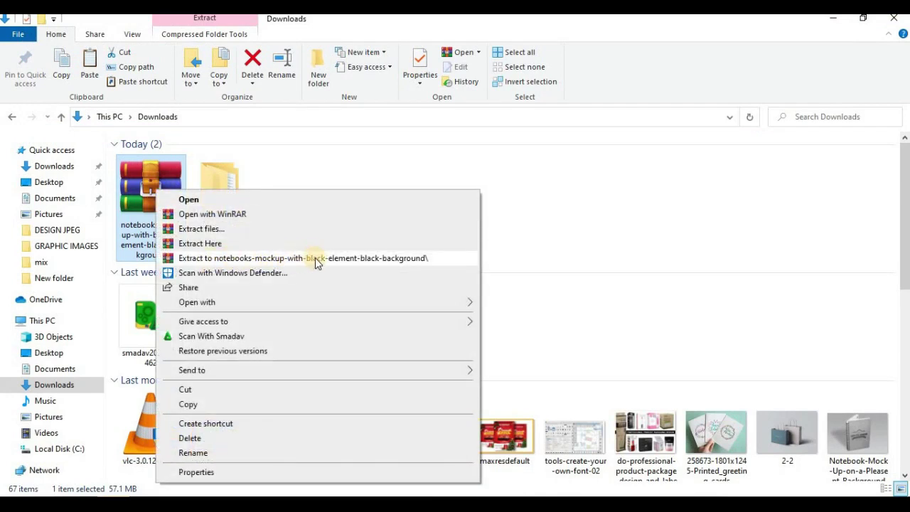
click(369, 259)
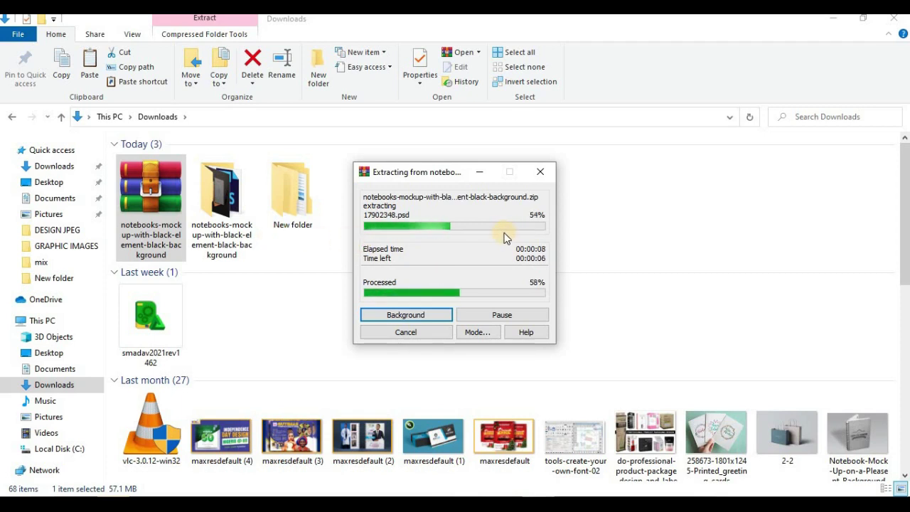
click(234, 204)
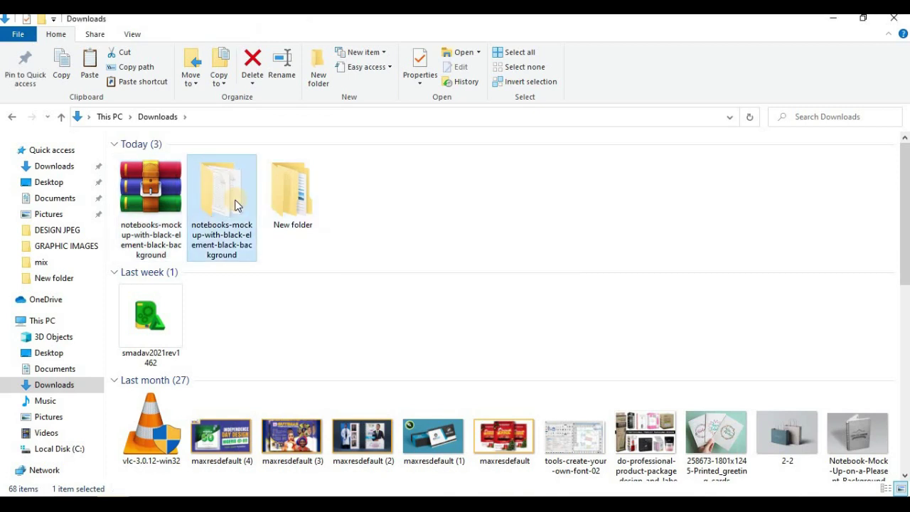
double_click(236, 204)
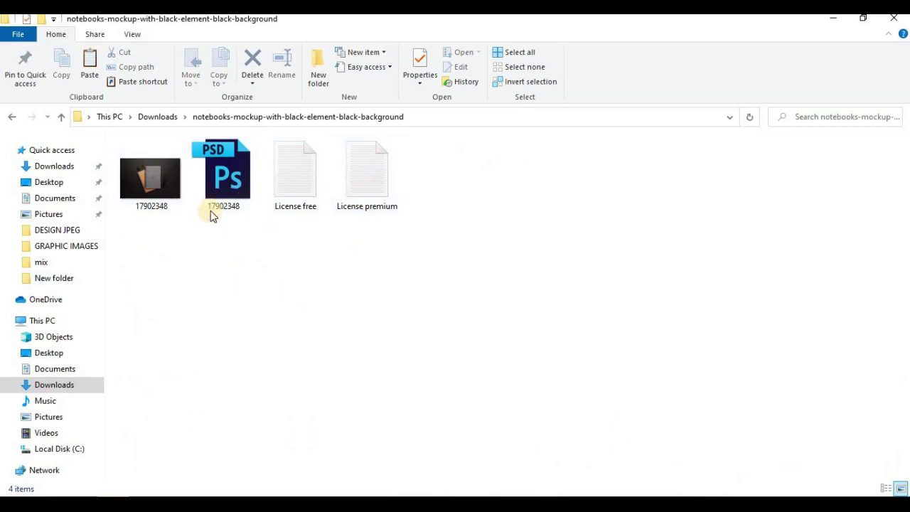
- Open 17902348.psd from File Explorer in Photoshop
double_click(219, 190)
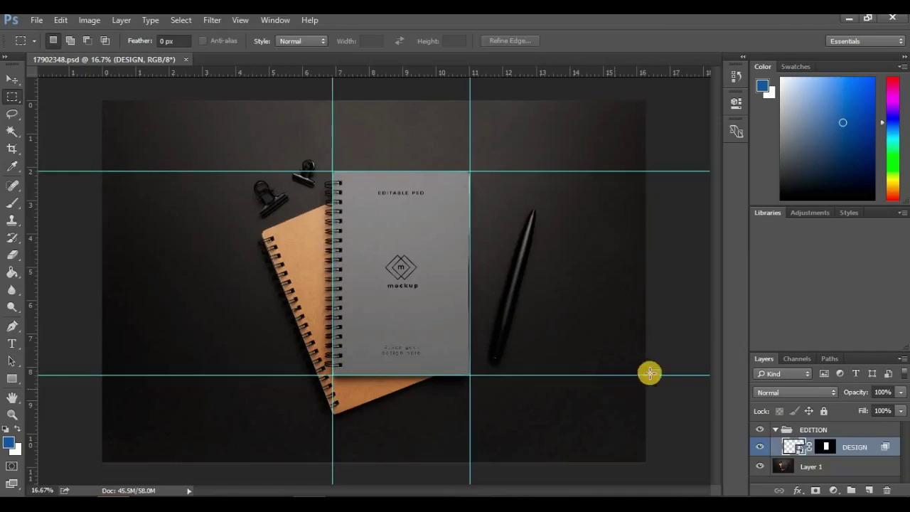
- Open the DESIGN smart object and delete the text group with its contents
double_click(789, 445)
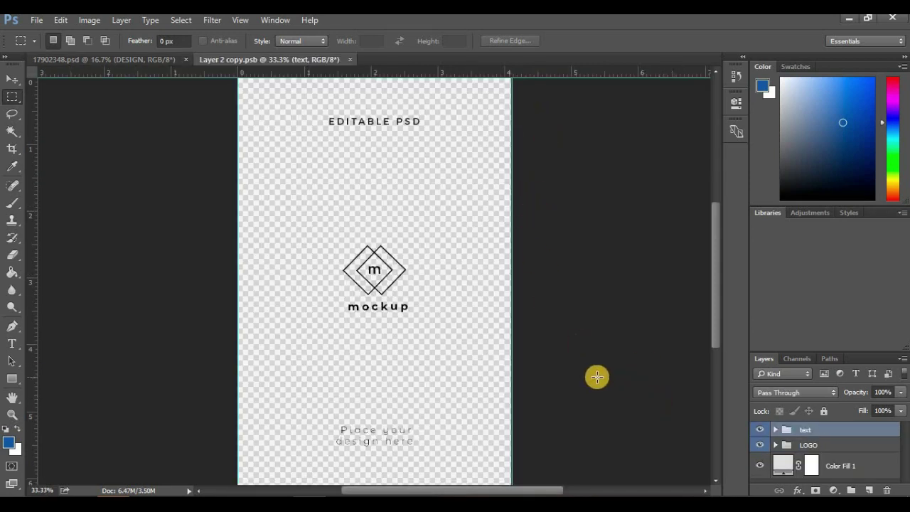
scroll(561, 383, down, 3)
key(v)
scroll(462, 177, up, 2)
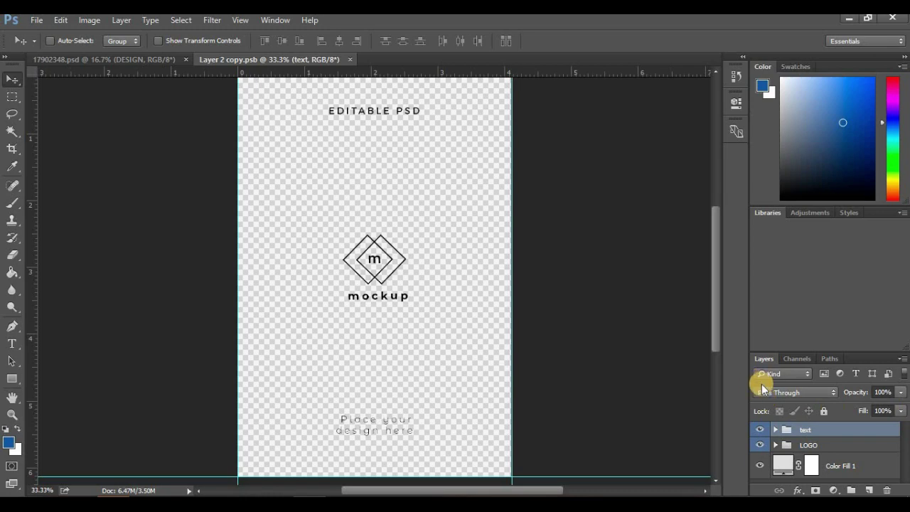
right_click(825, 429)
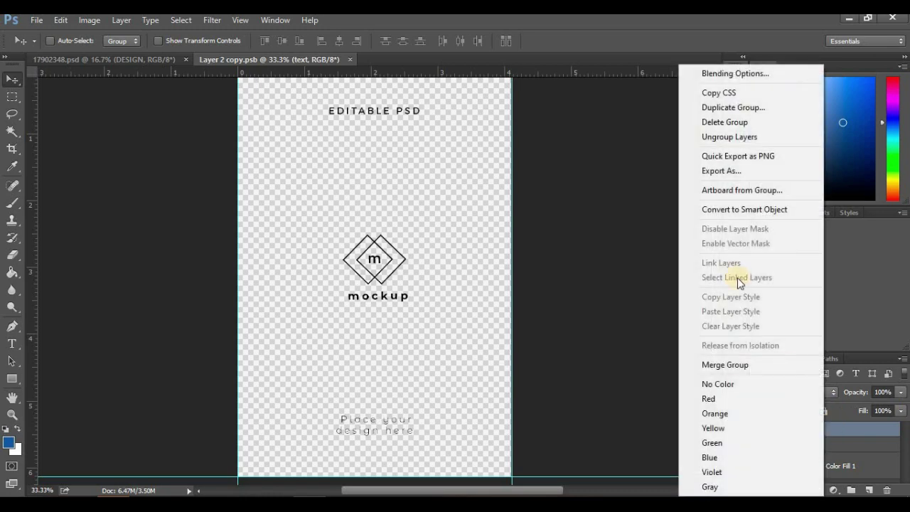
click(738, 121)
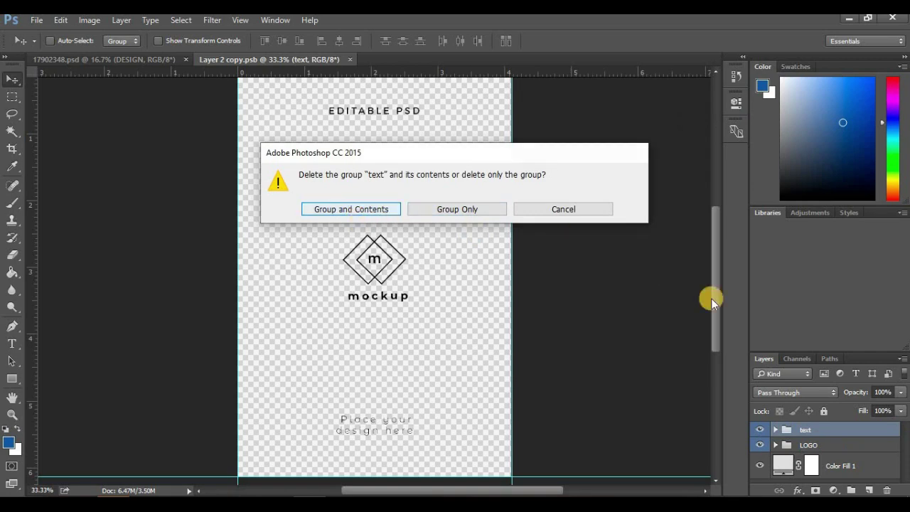
key(Return)
- Delete the LOGO group with its contents, then bring up the designs folder in File Explorer
right_click(819, 429)
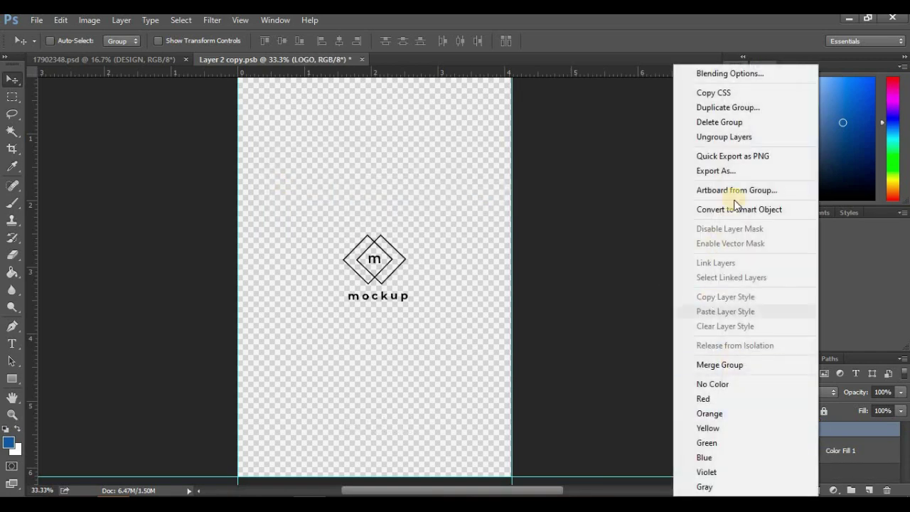
click(742, 120)
click(382, 212)
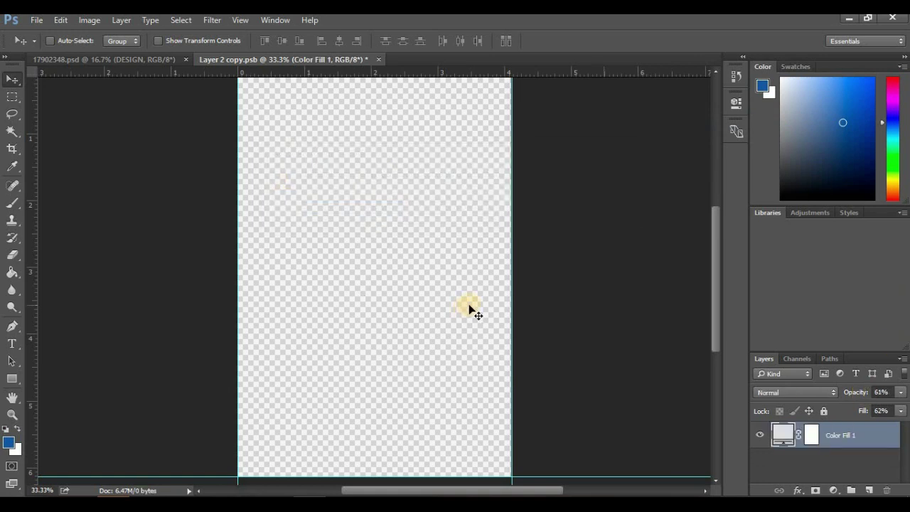
click(132, 491)
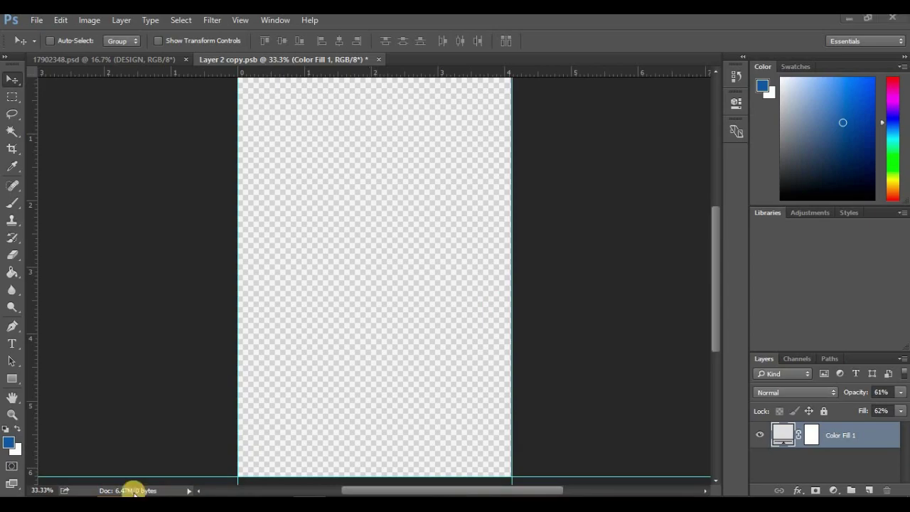
click(341, 455)
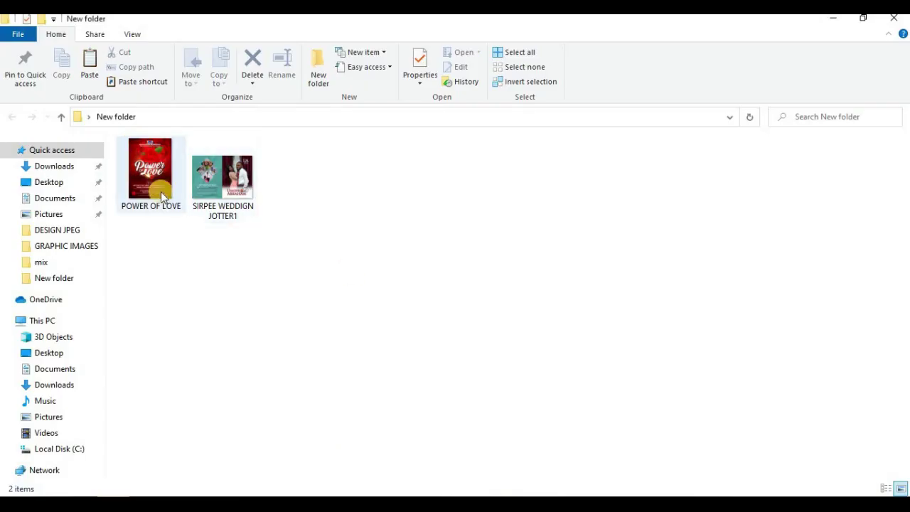
- Drag SIRPEE WEDDIGN JOTTER1 from File Explorer onto the Layer 2 copy.psb canvas
click(240, 195)
drag(240, 195, 397, 239)
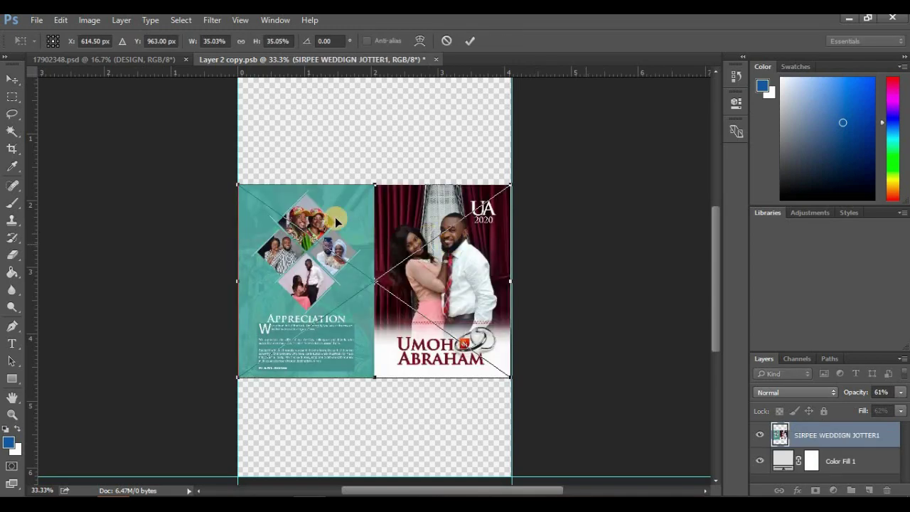
- Scale the jotter to fill the whole cover canvas, then save and close the smart object
drag(233, 184, 82, 78)
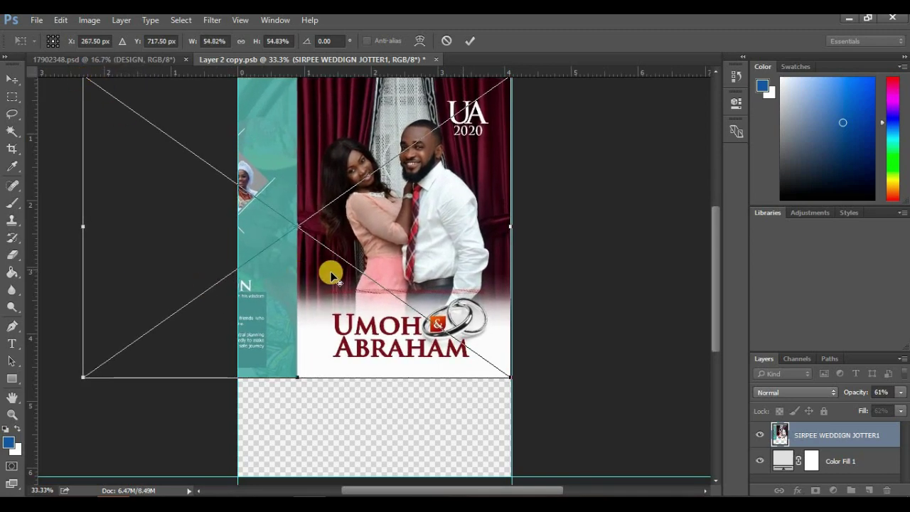
scroll(324, 280, down, 1)
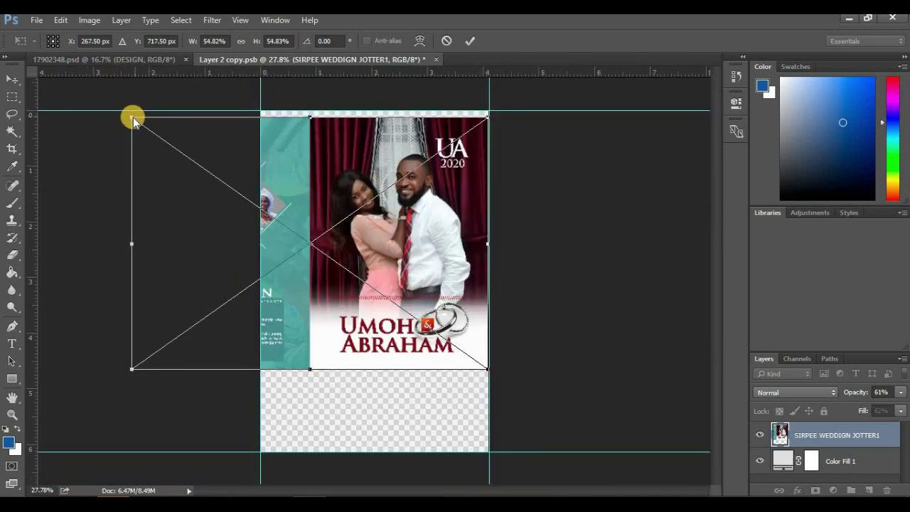
mouse_move(127, 117)
mouse_down()
mouse_move(112, 111)
mouse_move(120, 110)
mouse_up()
drag(119, 369, 9, 462)
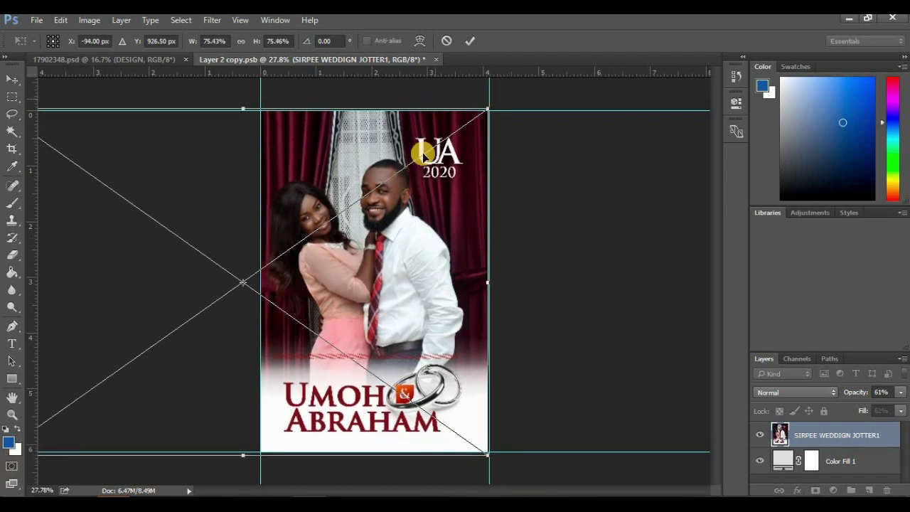
click(470, 44)
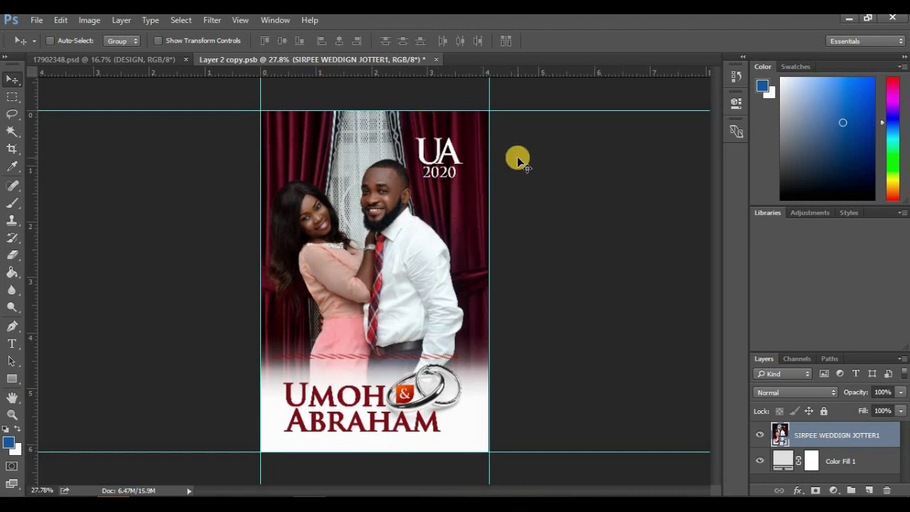
key(ctrl+s)
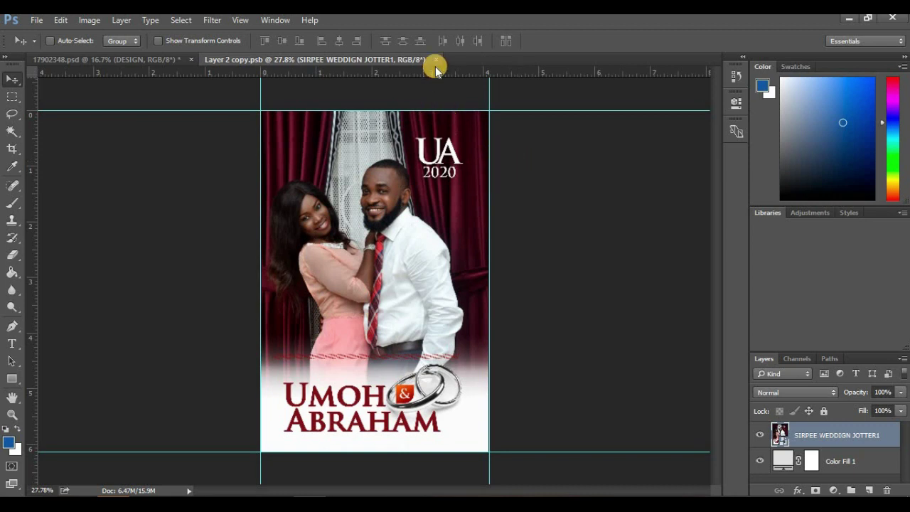
key(ctrl+w)
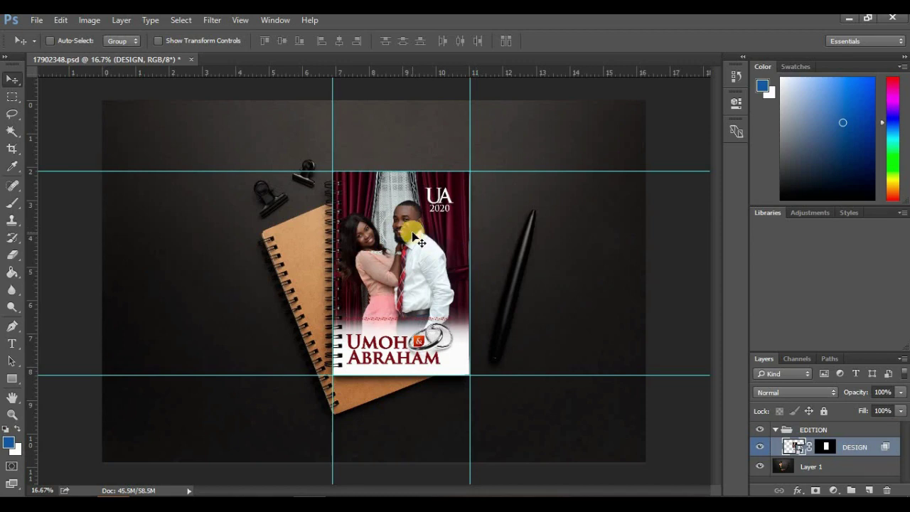
- Select the EDITION group and bring up Save As with Shift+Ctrl+S
scroll(411, 231, up, 1)
scroll(411, 231, up, 2)
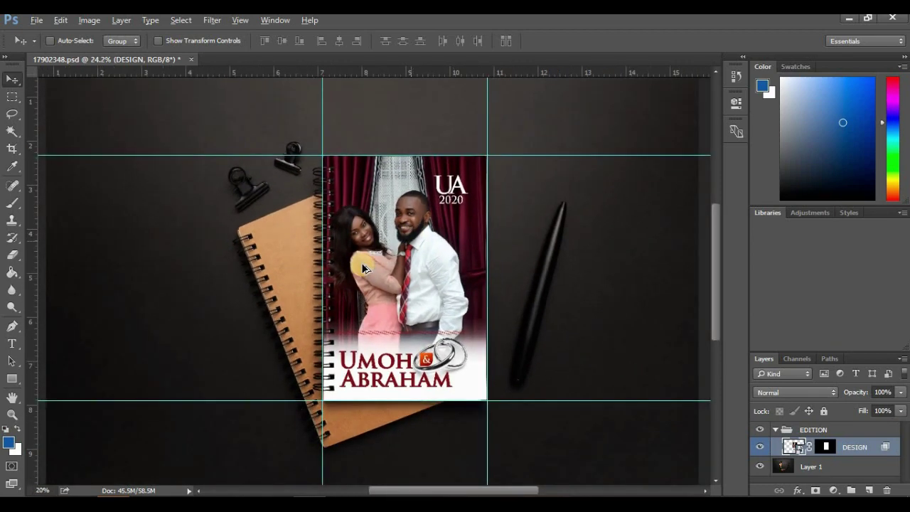
ctrl+click(472, 225)
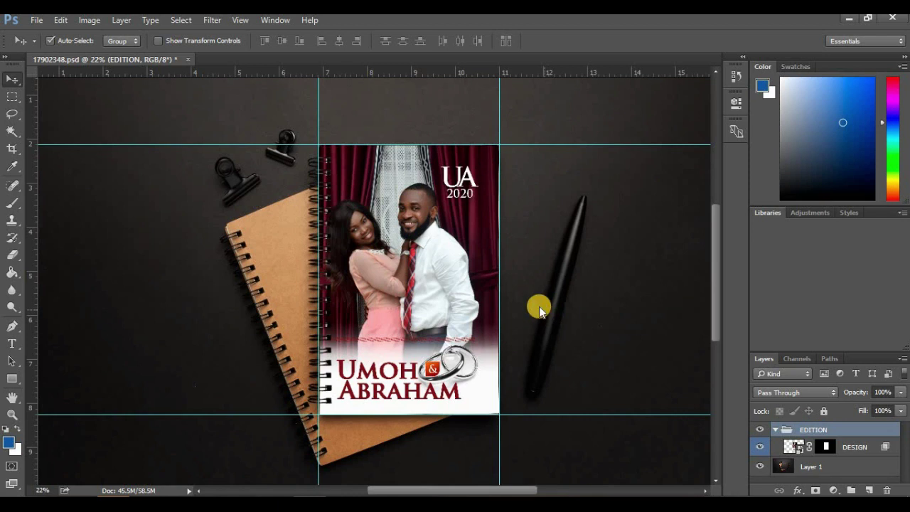
key(ctrl+shift+s)
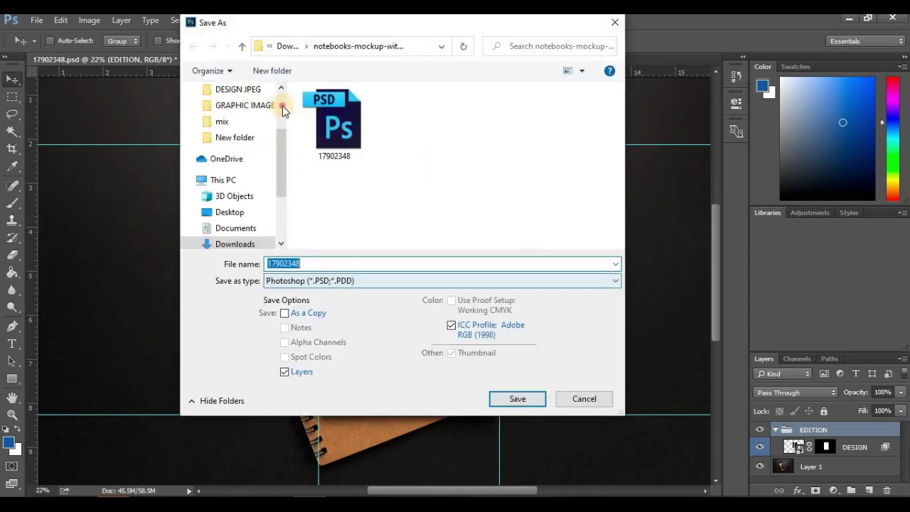
- Save the notebook mockup to the Desktop as JPEG 17902348 at maximum quality 12
scroll(283, 109, up, 3)
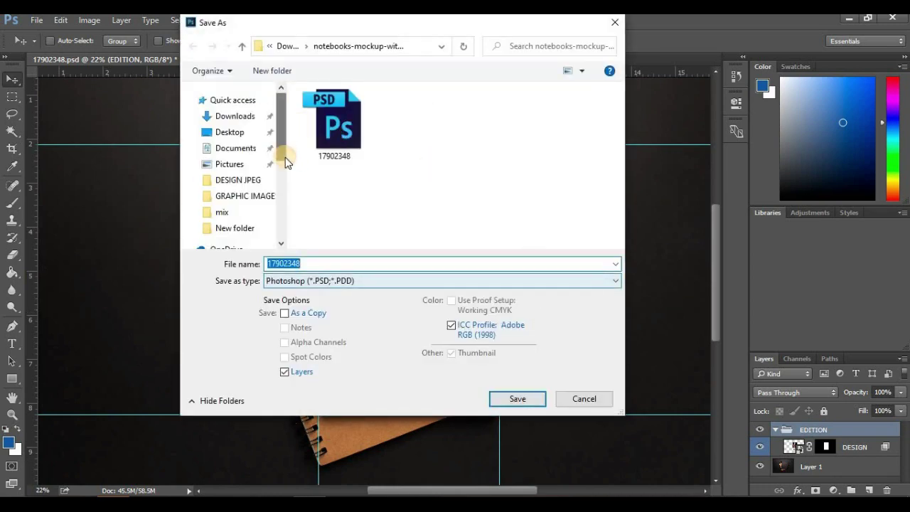
click(220, 134)
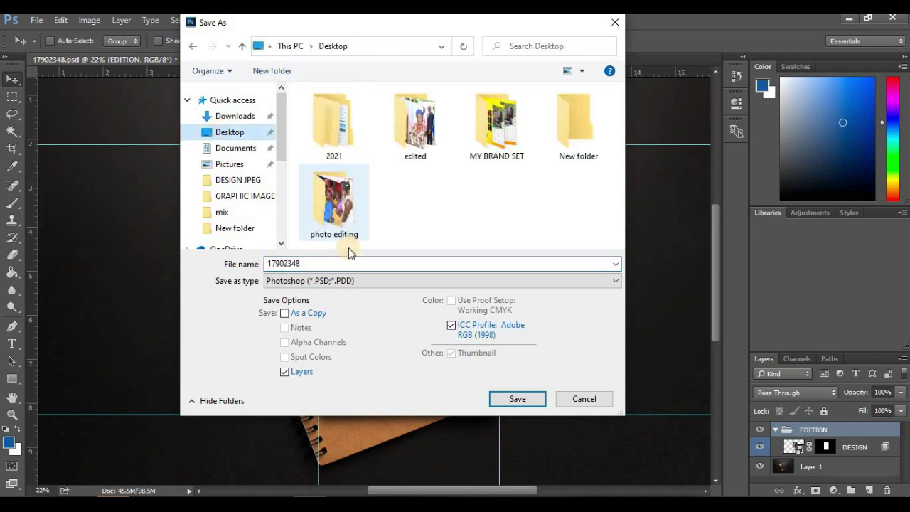
click(337, 284)
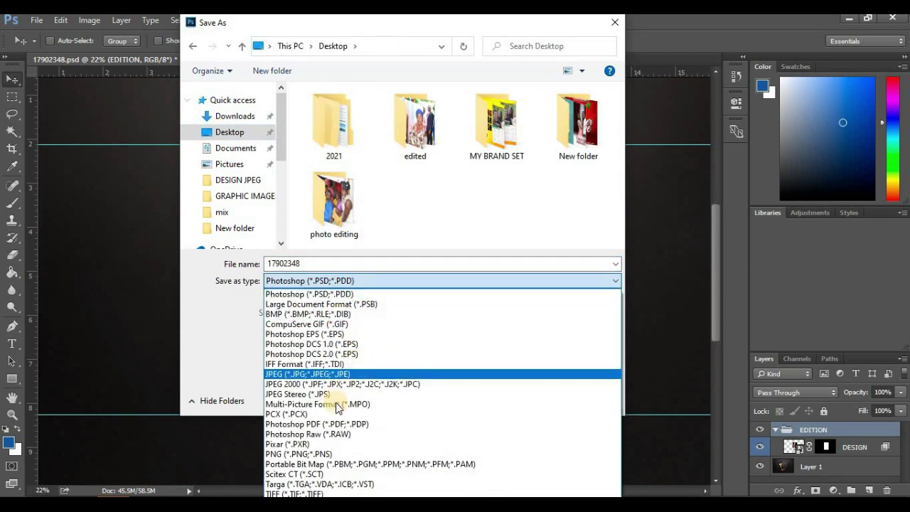
click(330, 374)
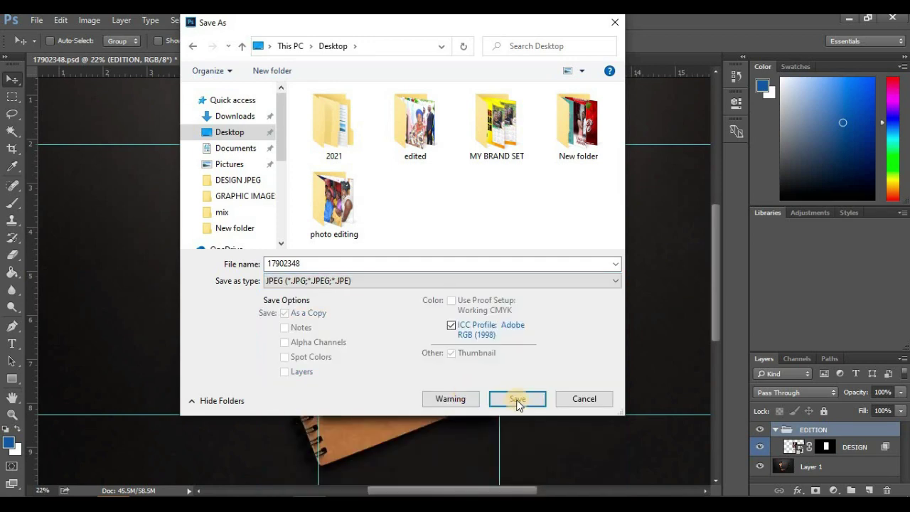
click(518, 399)
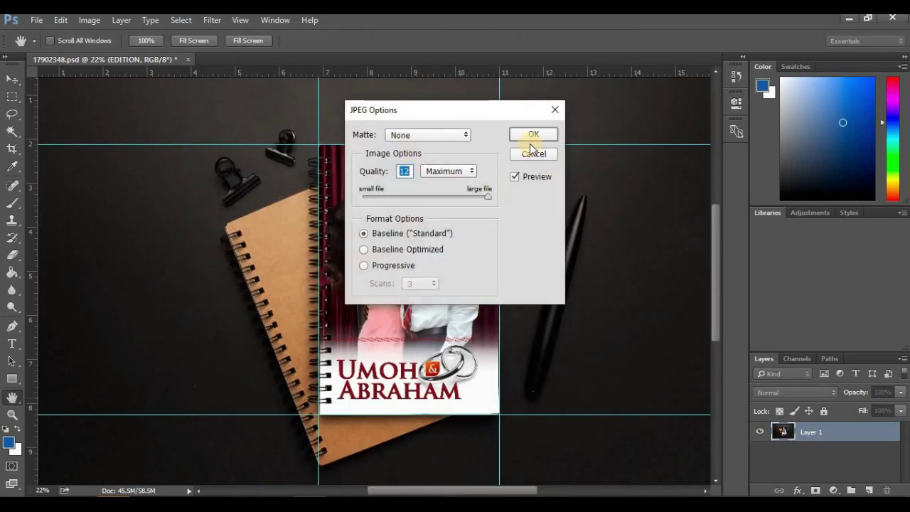
click(534, 139)
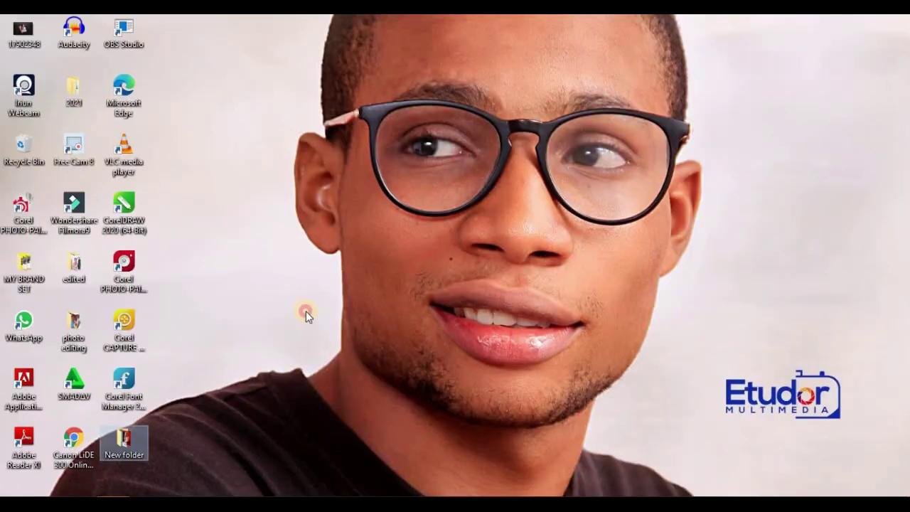
- Open Freepik's free 'Frame mockup in living room interior' PSD page and download it
click(39, 40)
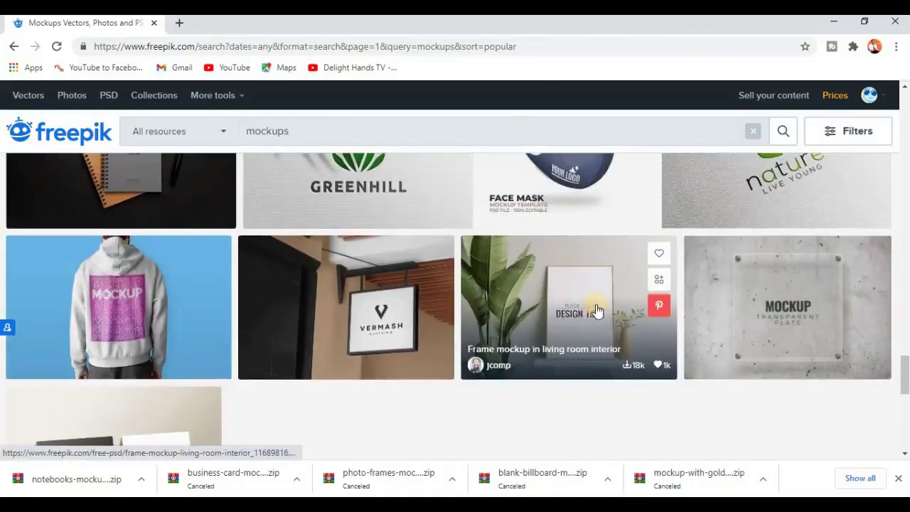
click(595, 309)
scroll(696, 337, down, 2)
click(695, 378)
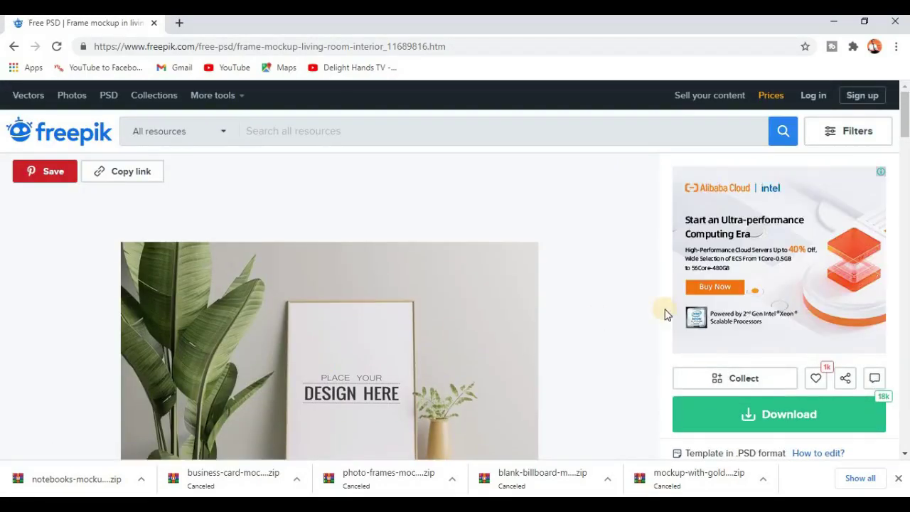
scroll(568, 313, down, 1)
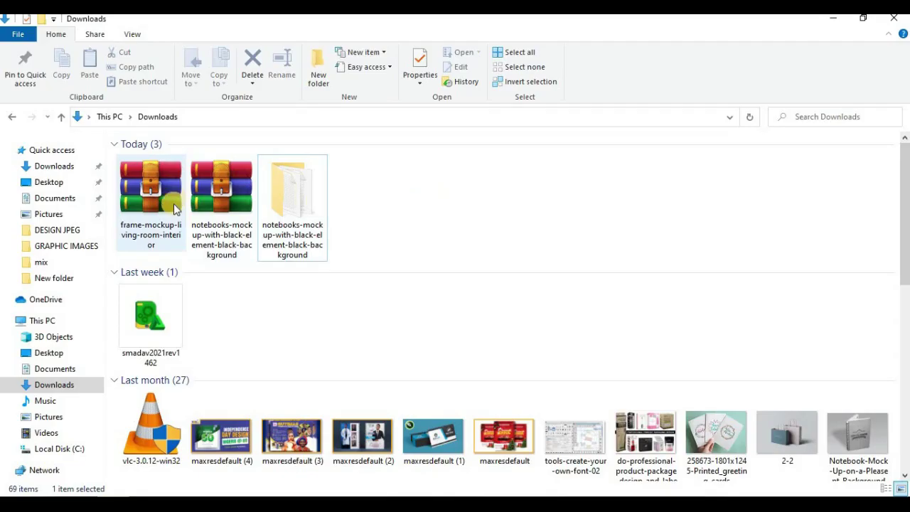
- Extract the frame mockup zip to frame-mockup-living-room-interior and open 34724.psd in Photoshop
click(169, 197)
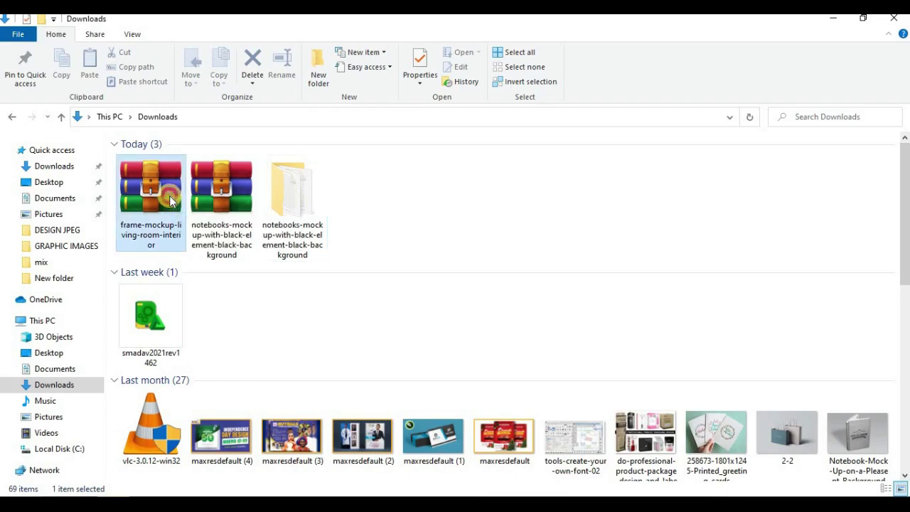
right_click(169, 196)
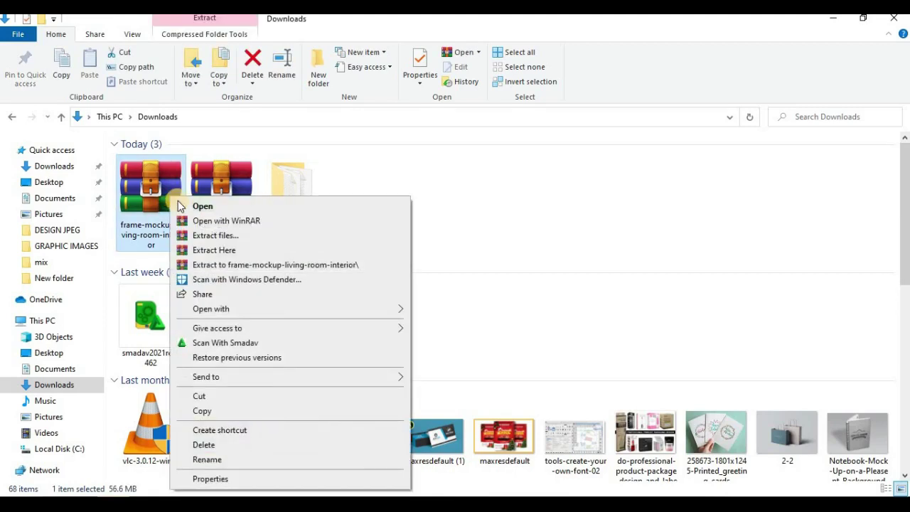
click(249, 264)
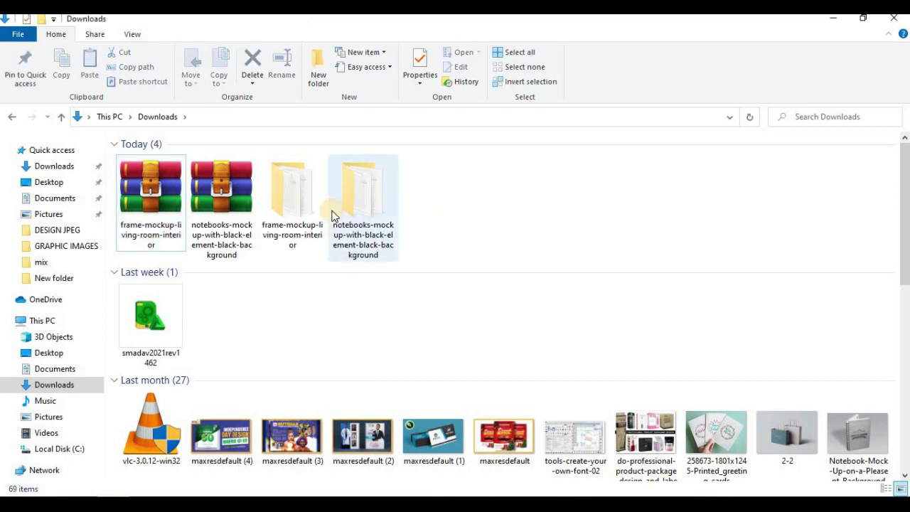
double_click(299, 205)
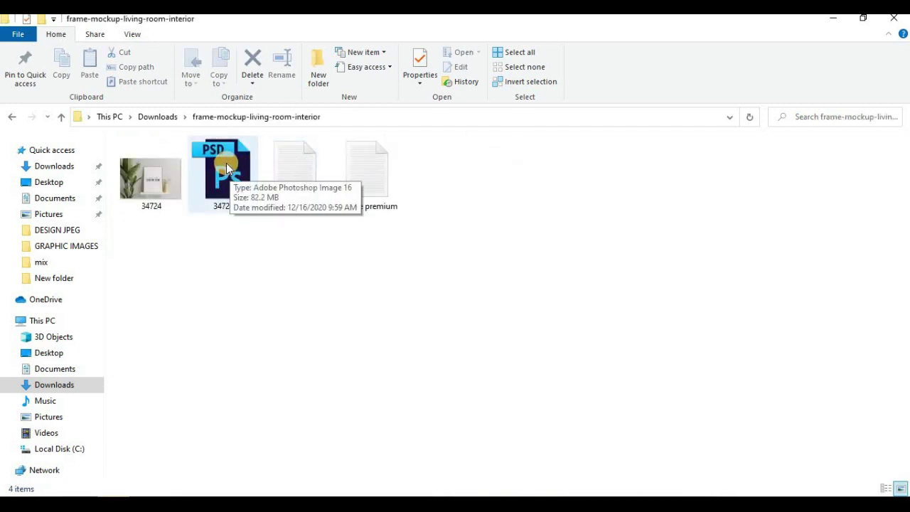
double_click(226, 163)
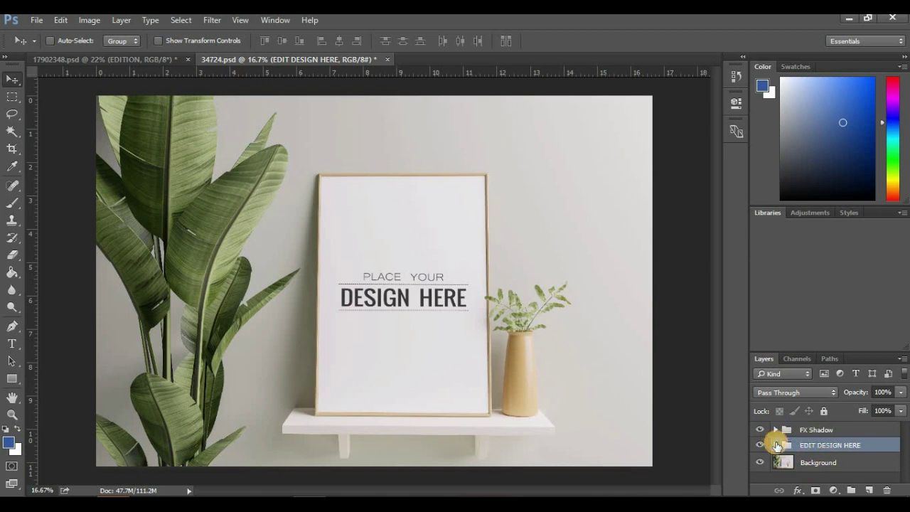
- Expand the EDIT DESIGN HERE group and open its smart object for editing
click(776, 445)
scroll(809, 466, down, 2)
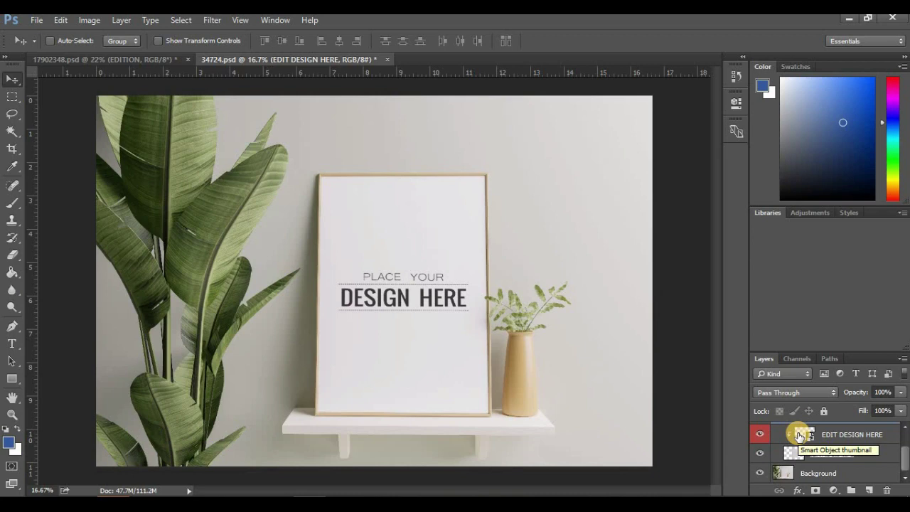
click(799, 431)
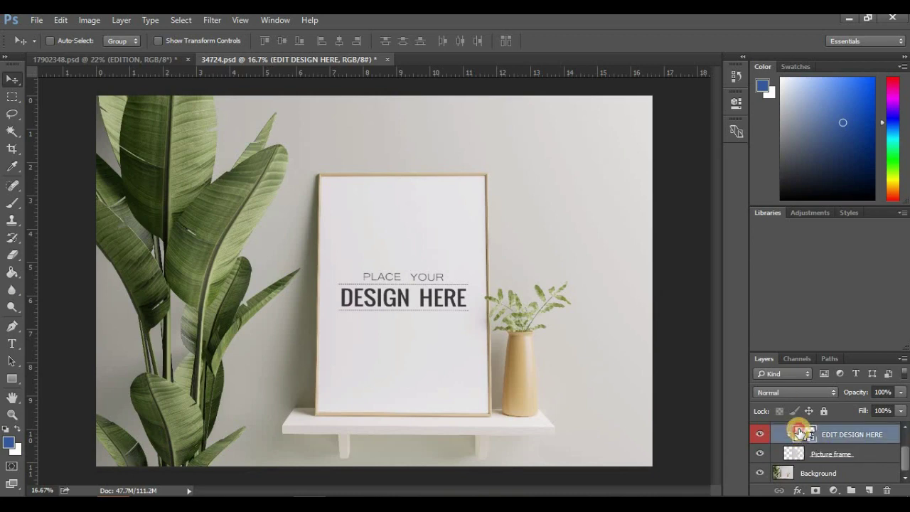
double_click(799, 431)
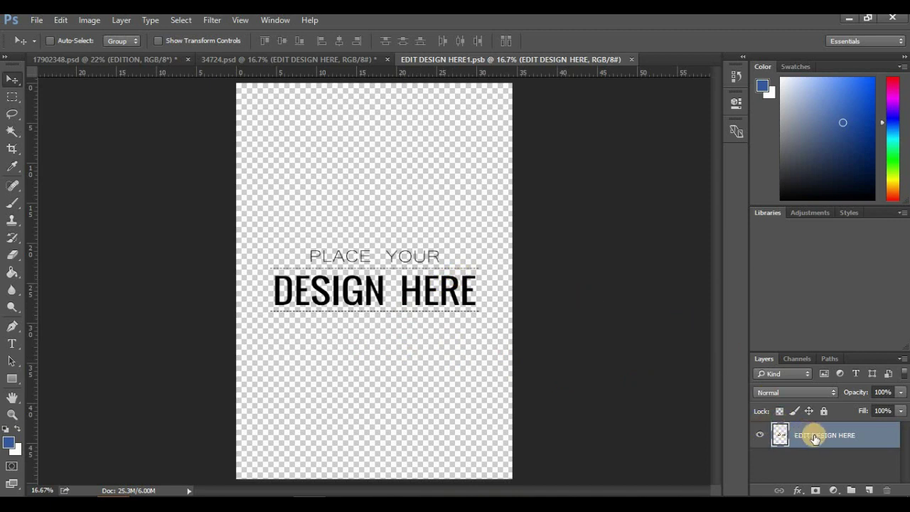
- Add an empty Layer 1 and delete the EDIT DESIGN HERE placeholder layer
click(869, 490)
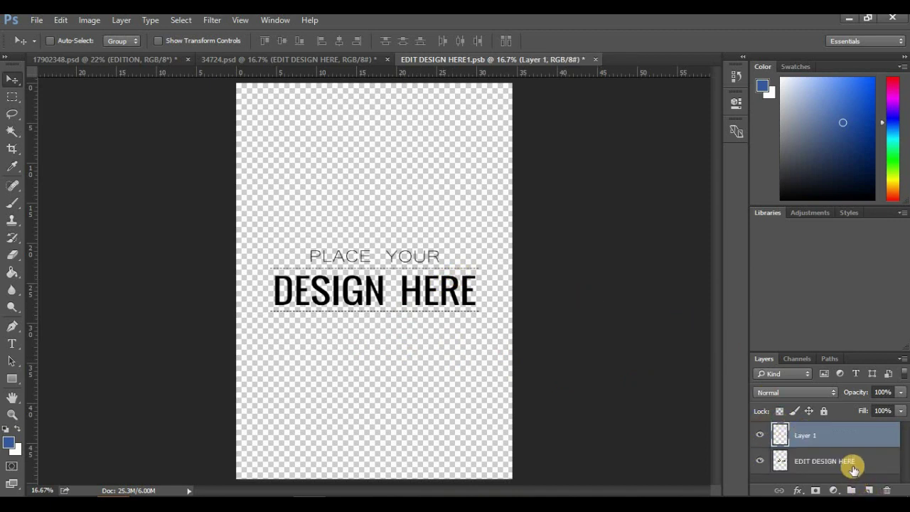
click(853, 462)
key(Delete)
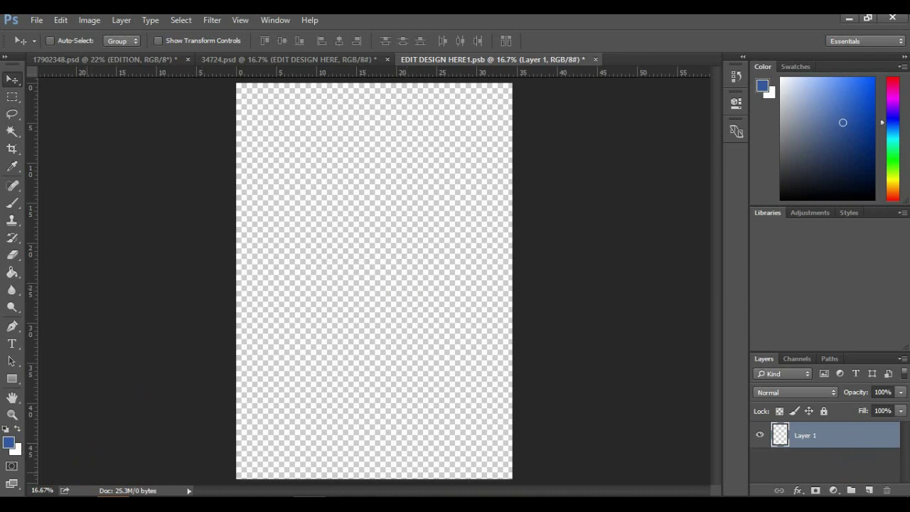
- Drag the POWER OF LOVE flyer image from Explorer into the smart object
click(352, 472)
click(152, 208)
drag(155, 221, 386, 307)
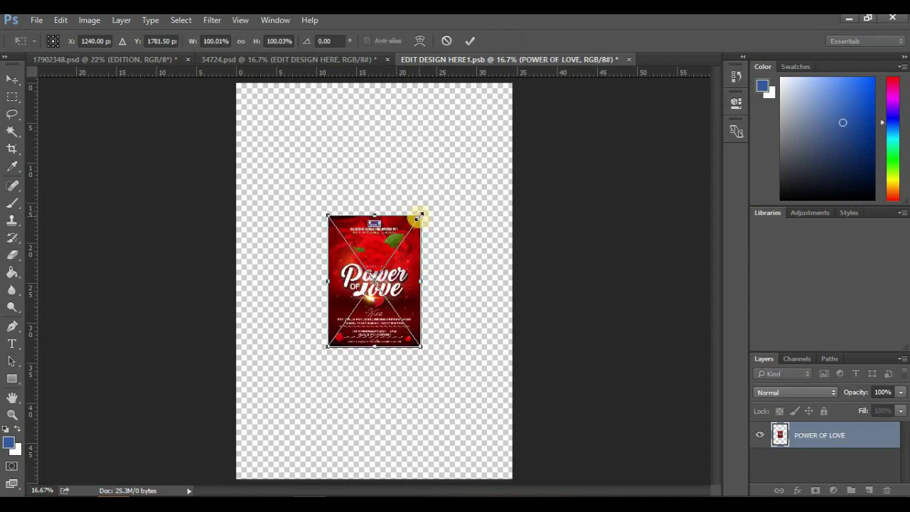
- Enlarge the flyer to cover the canvas, commit it, and save the smart object
drag(418, 216, 521, 97)
drag(327, 347, 217, 472)
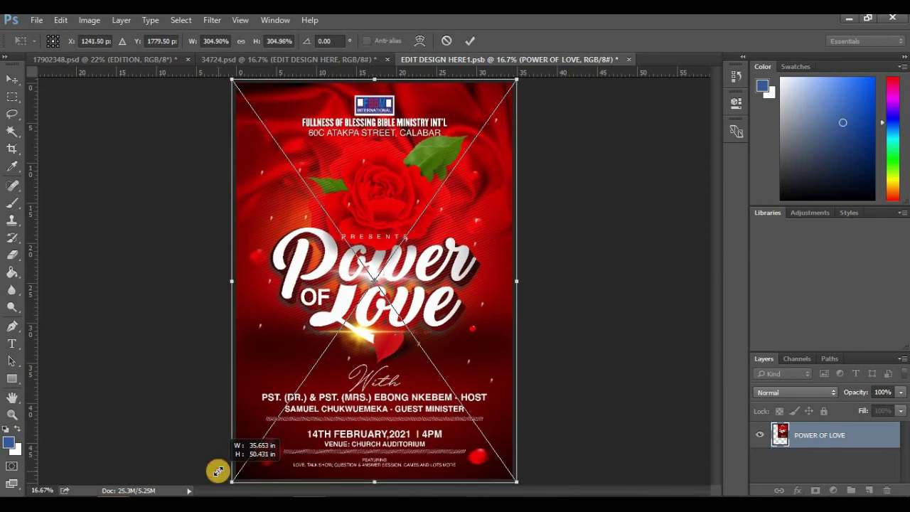
click(471, 40)
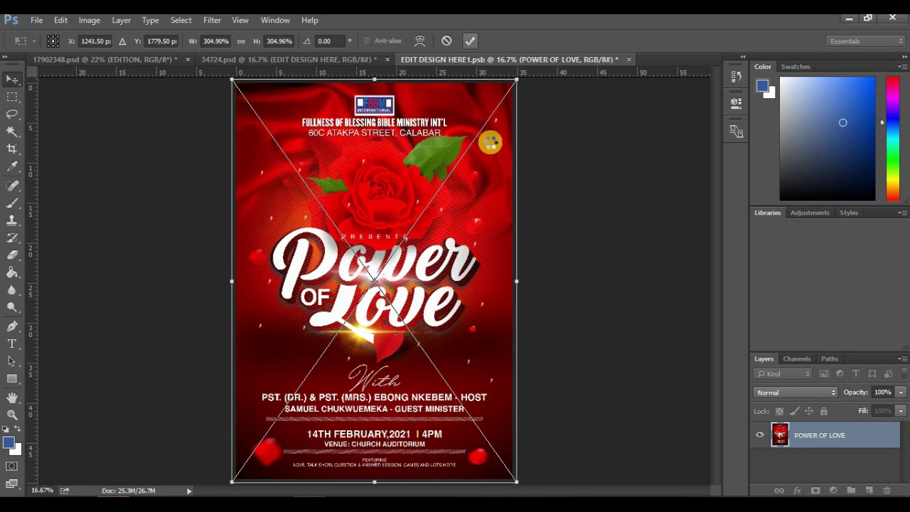
key(ctrl)
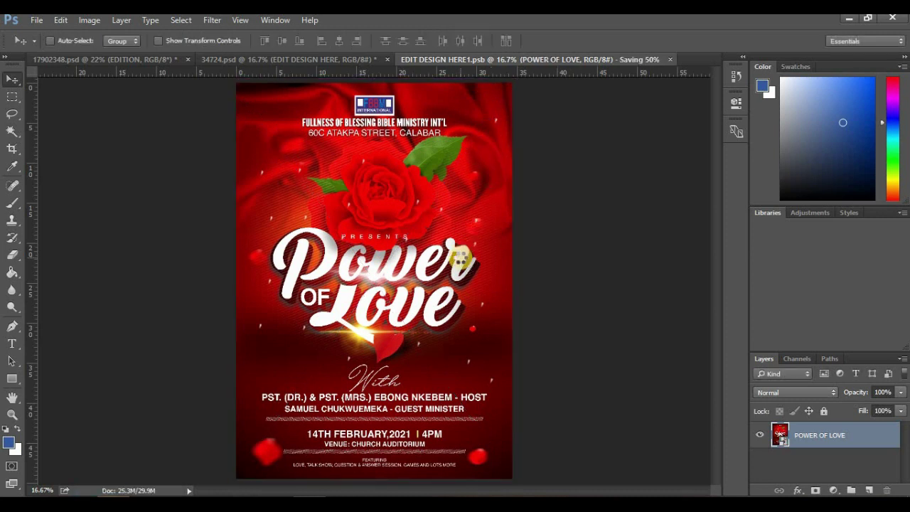
key(ctrl+s)
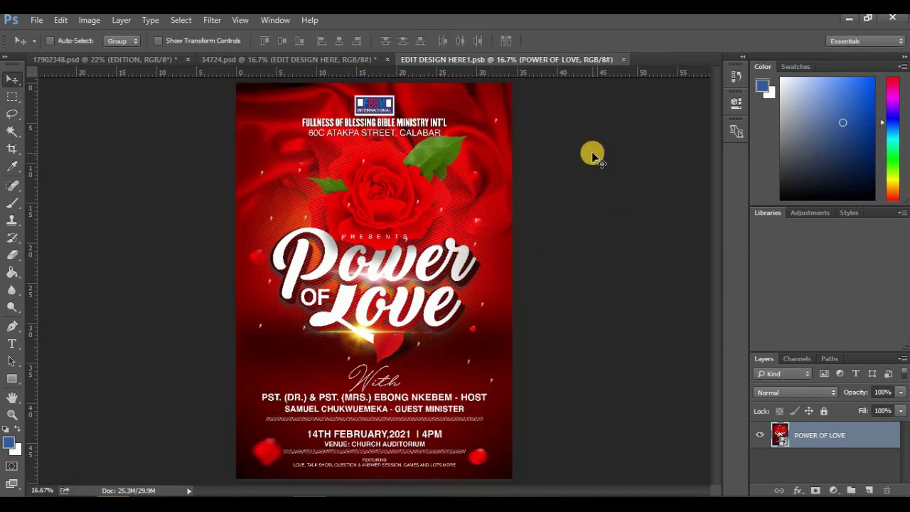
click(623, 62)
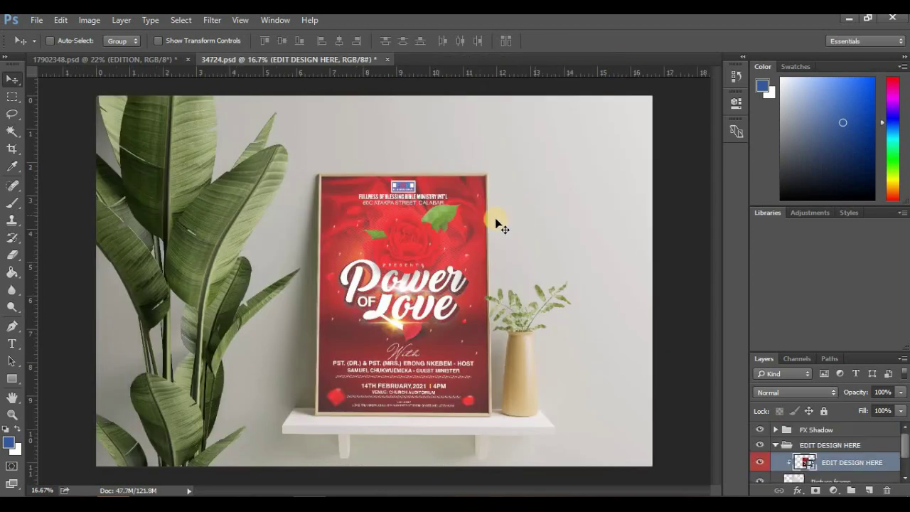
scroll(415, 282, down, 2)
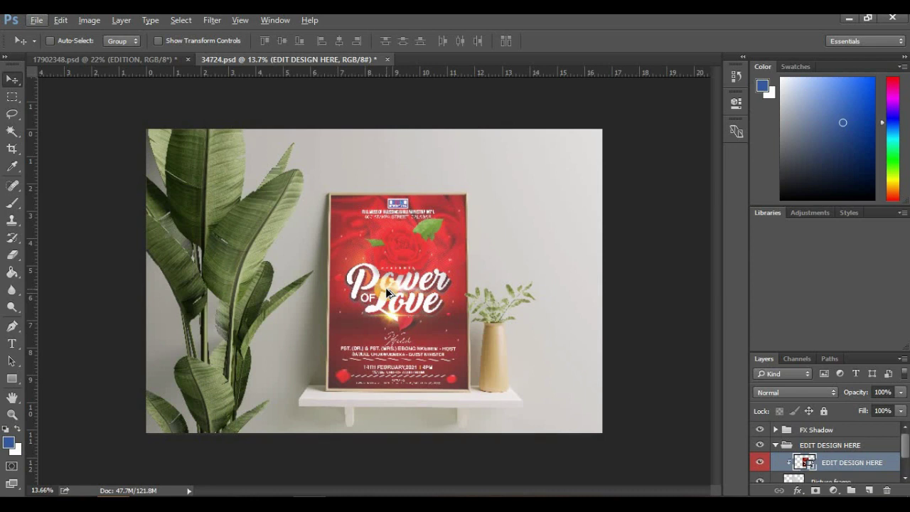
- Save the frame mockup to the Desktop as maximum-quality JPEG 34724 and open it in Photos
key(ctrl)
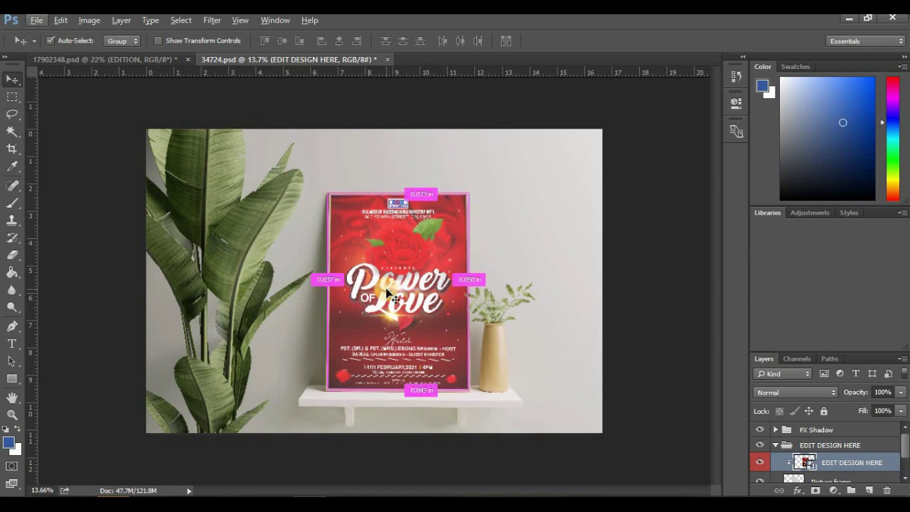
key(ctrl+shift+s)
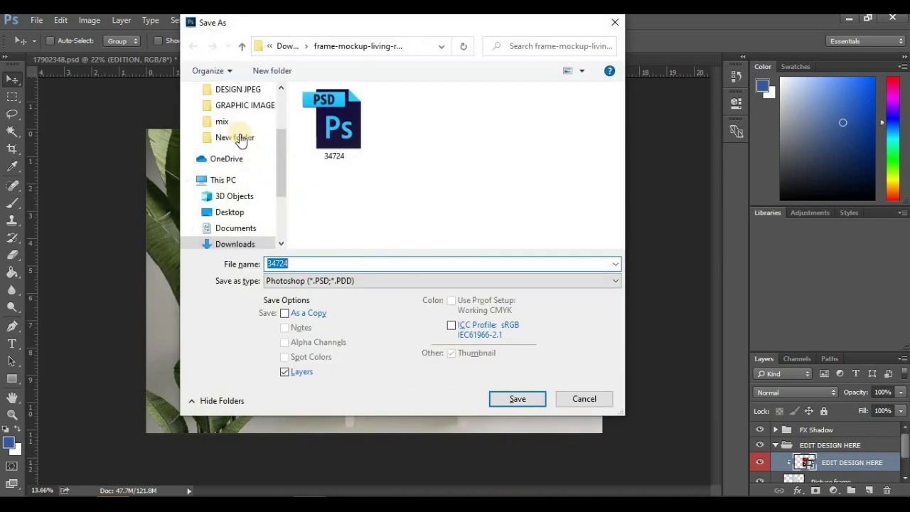
scroll(284, 121, up, 3)
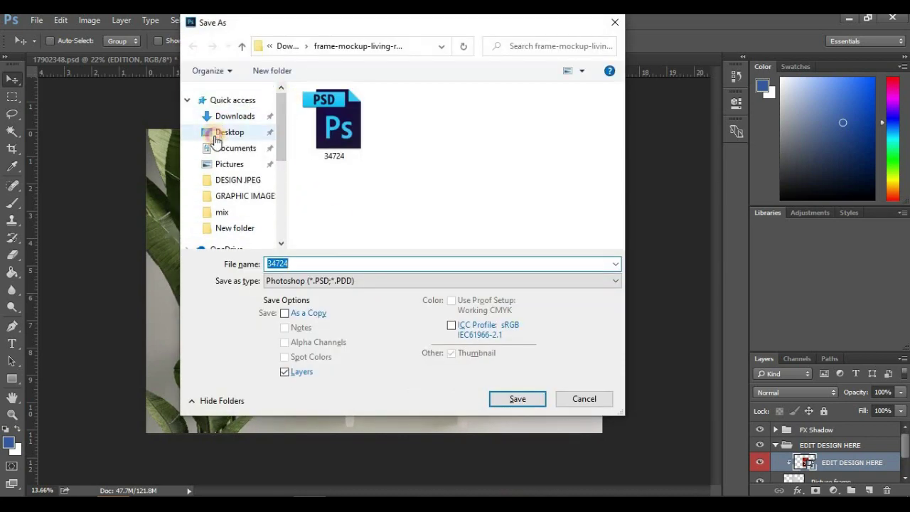
click(213, 131)
click(376, 281)
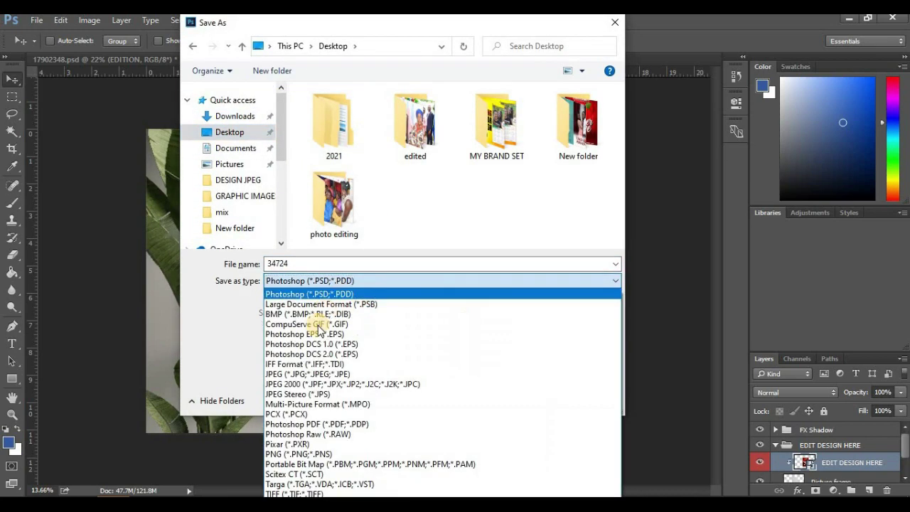
click(308, 374)
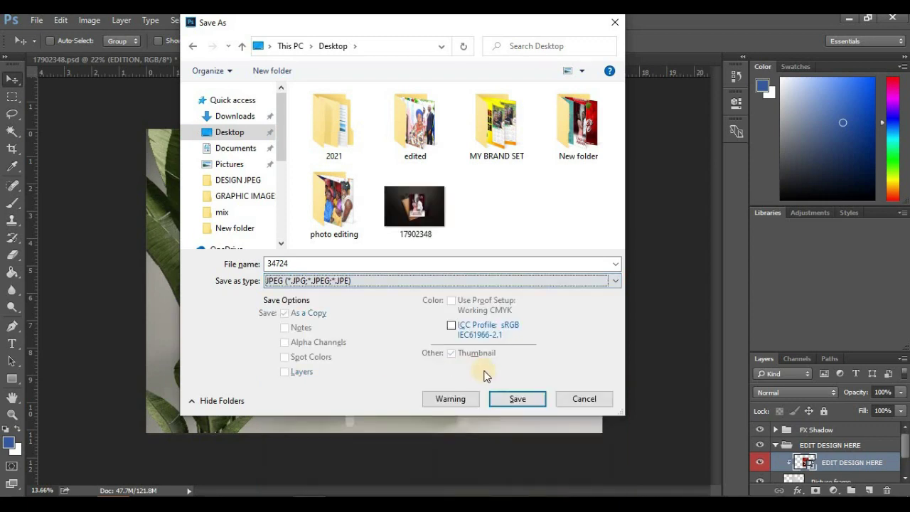
click(517, 399)
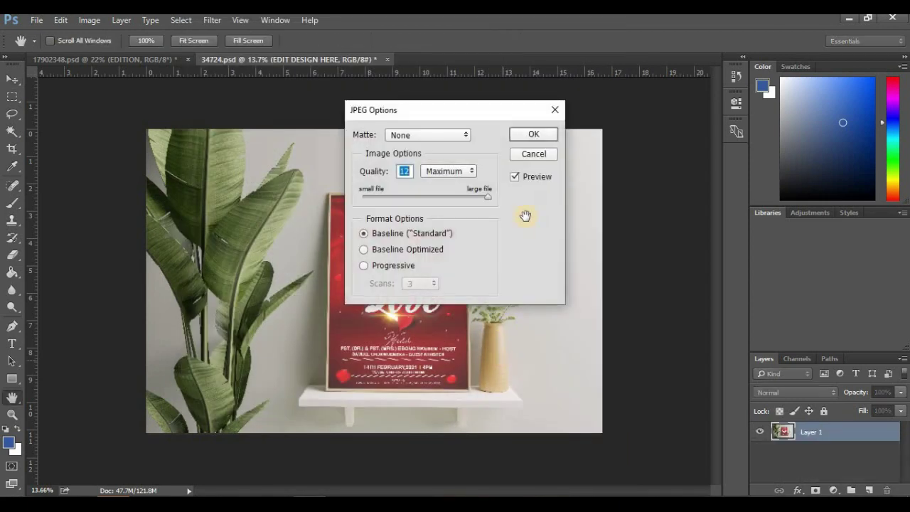
click(533, 134)
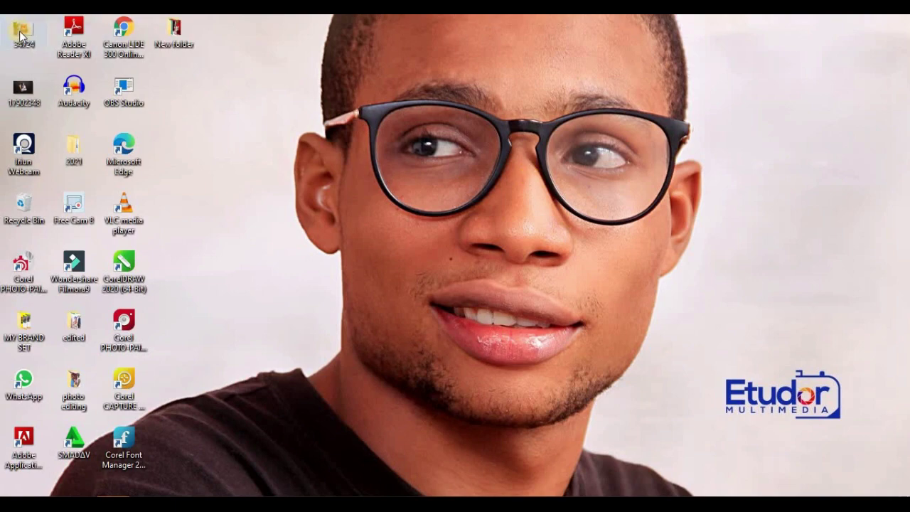
double_click(21, 34)
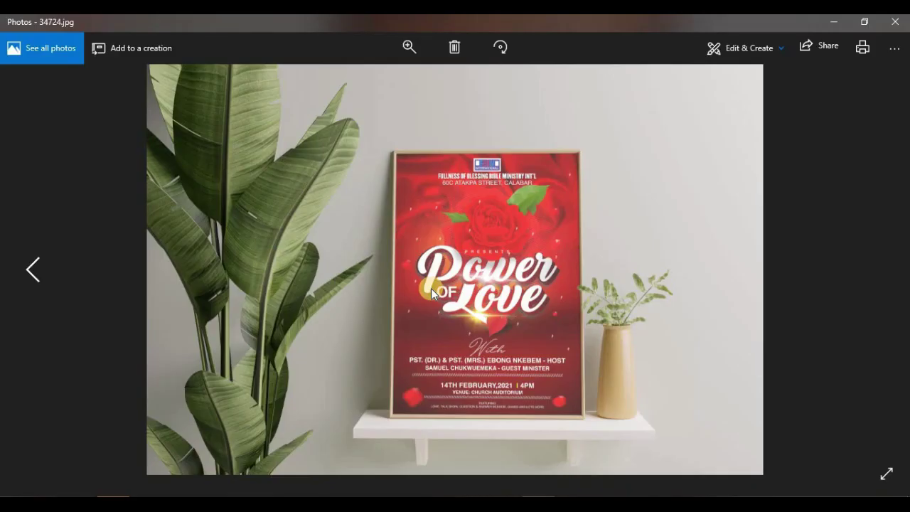